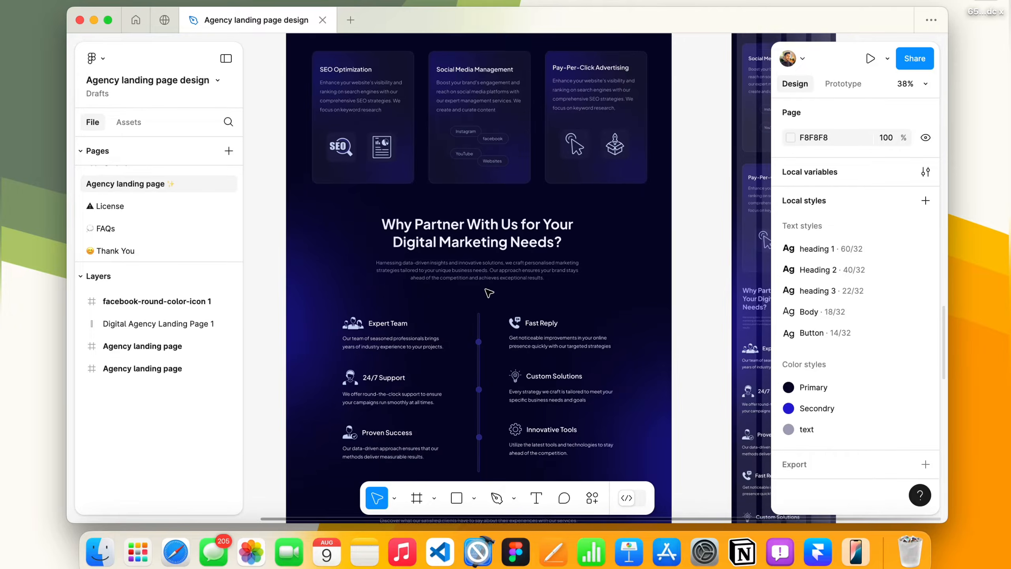
# Review the desktop landing page design from the services section down to the footer
pyautogui.scroll(-10, 485, 328)
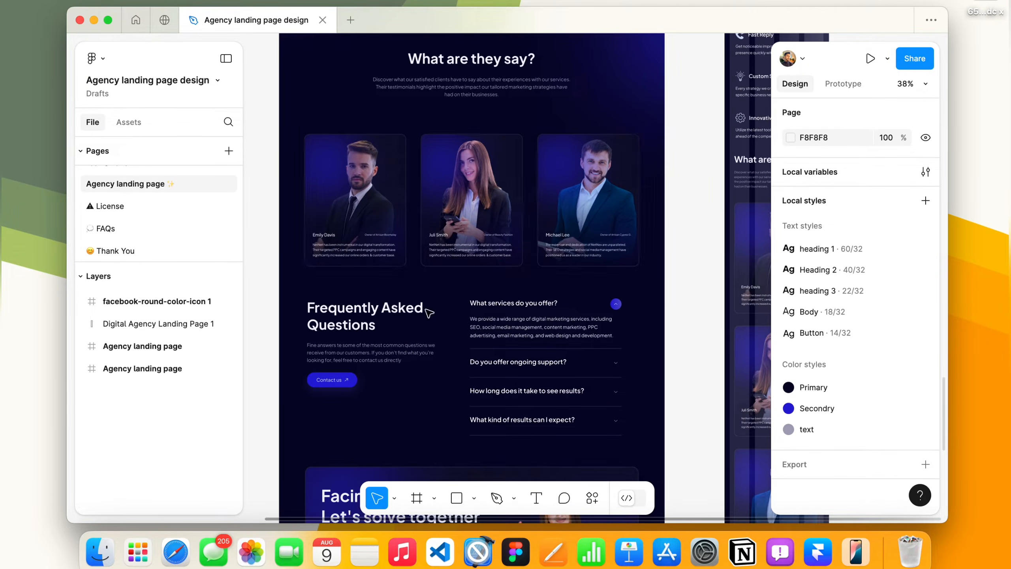
pyautogui.scroll(-10, 481, 364)
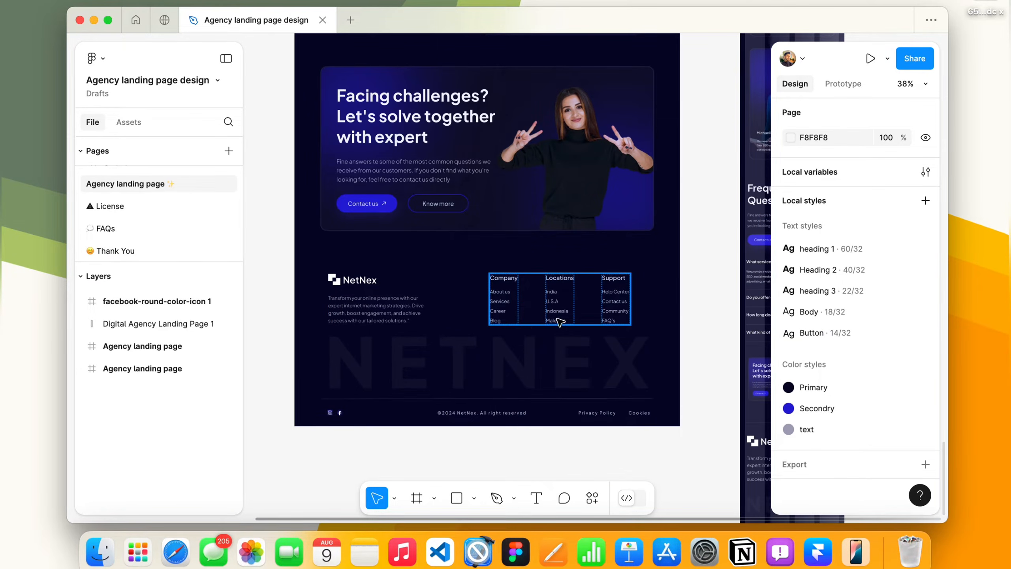
pyautogui.scroll(-5, 534, 409)
pyautogui.scroll(15, 577, 207)
pyautogui.scroll(2, 538, 244)
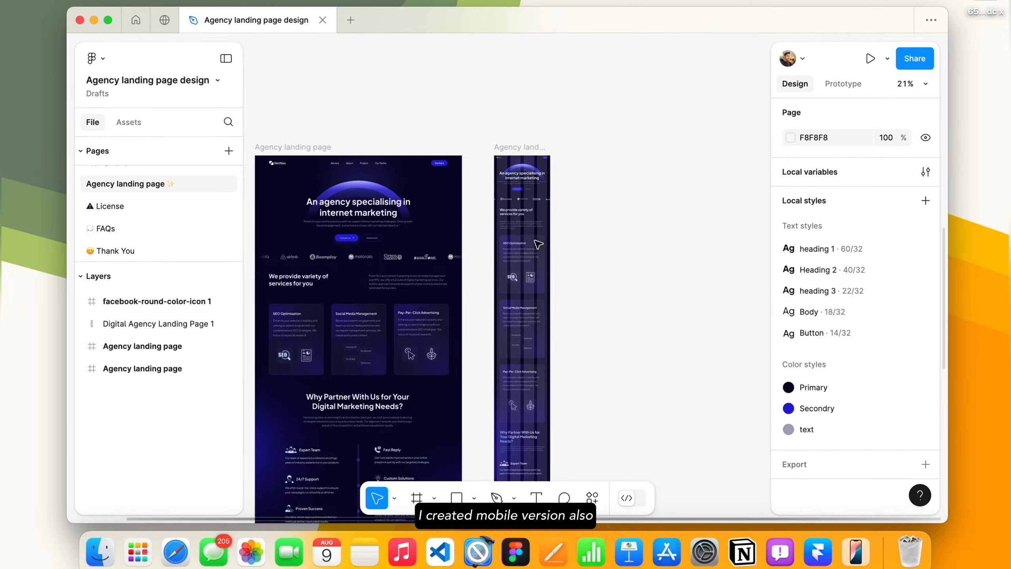
# Examine the mobile version of the agency landing page from its hero section down to the footer
pyautogui.click(510, 151)
pyautogui.scroll(-5, 928, 354)
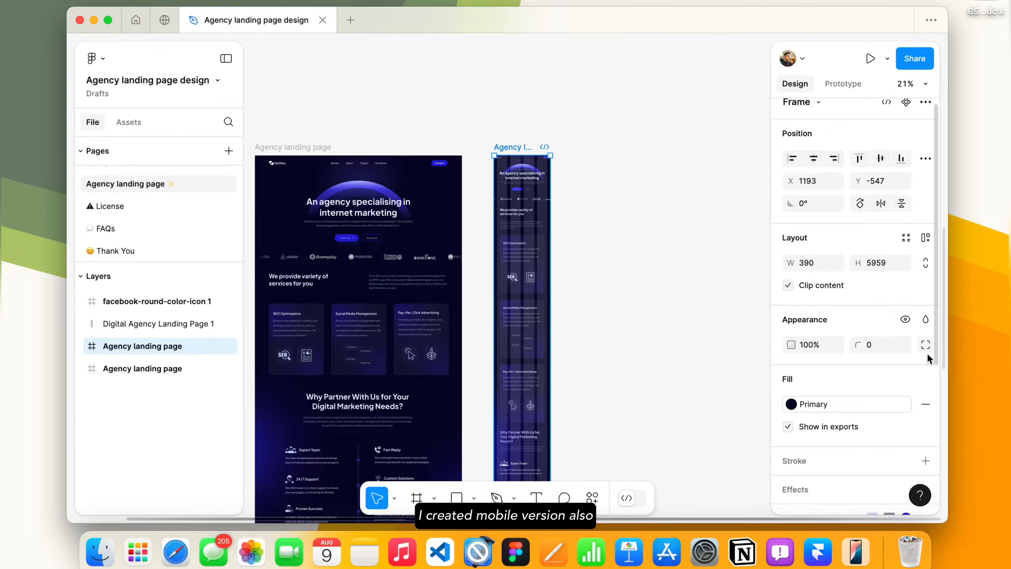
pyautogui.click(569, 278)
pyautogui.scroll(5, 568, 278)
pyautogui.scroll(5, 569, 277)
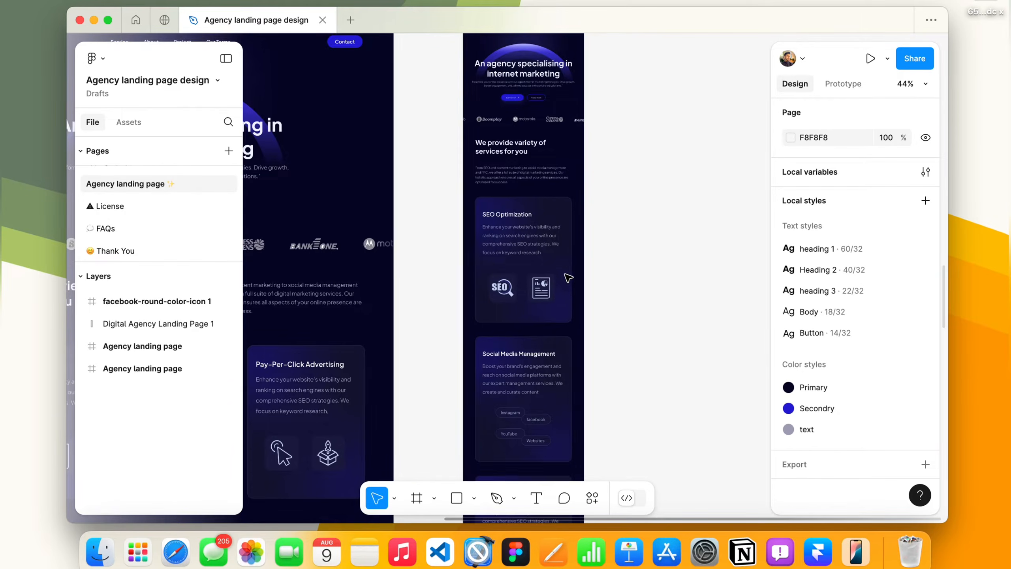
pyautogui.scroll(4, 521, 180)
pyautogui.scroll(5, 523, 230)
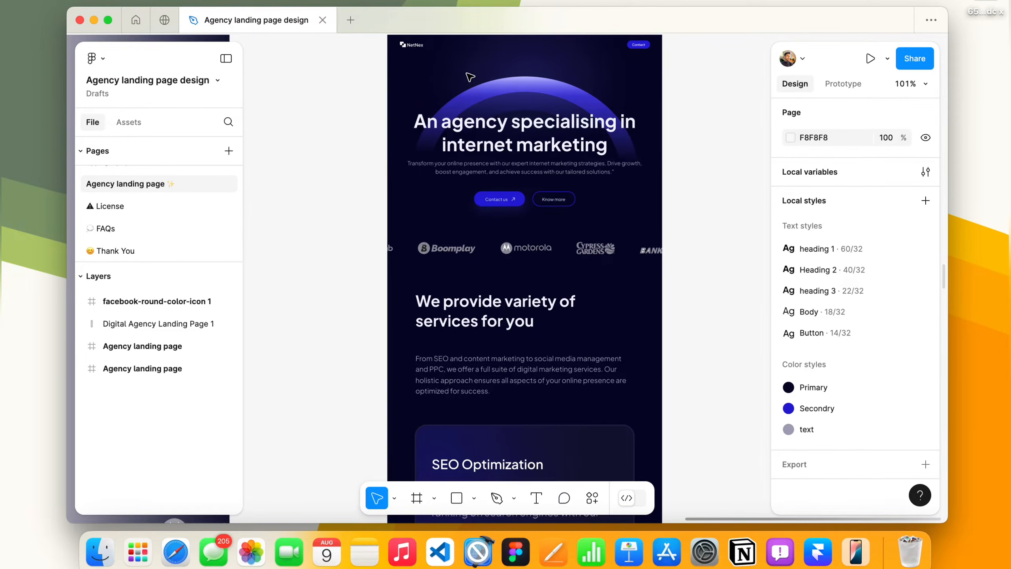
pyautogui.scroll(-6, 515, 199)
pyautogui.scroll(-20, 472, 216)
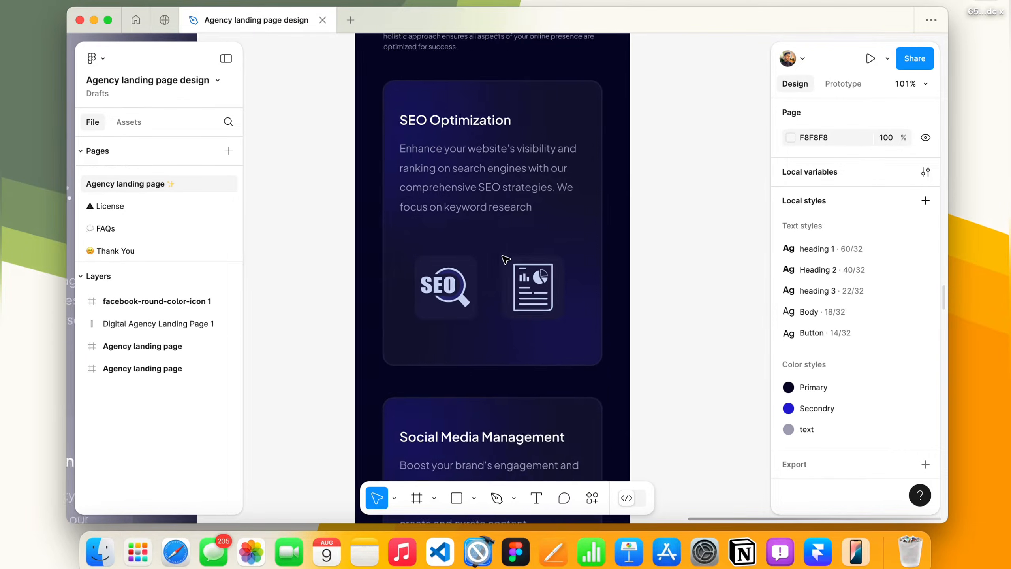
pyautogui.scroll(-20, 505, 259)
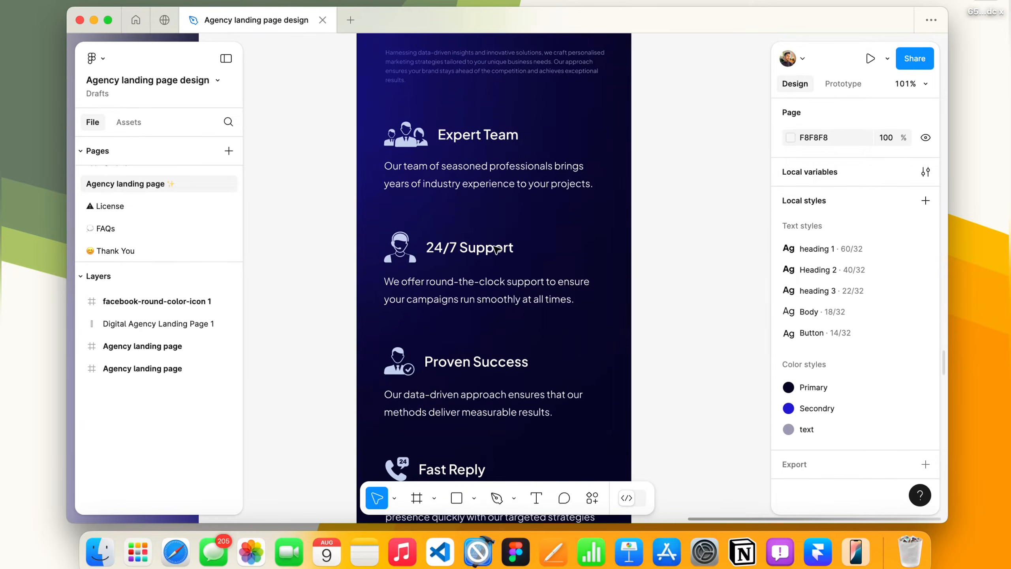
pyautogui.scroll(-20, 513, 346)
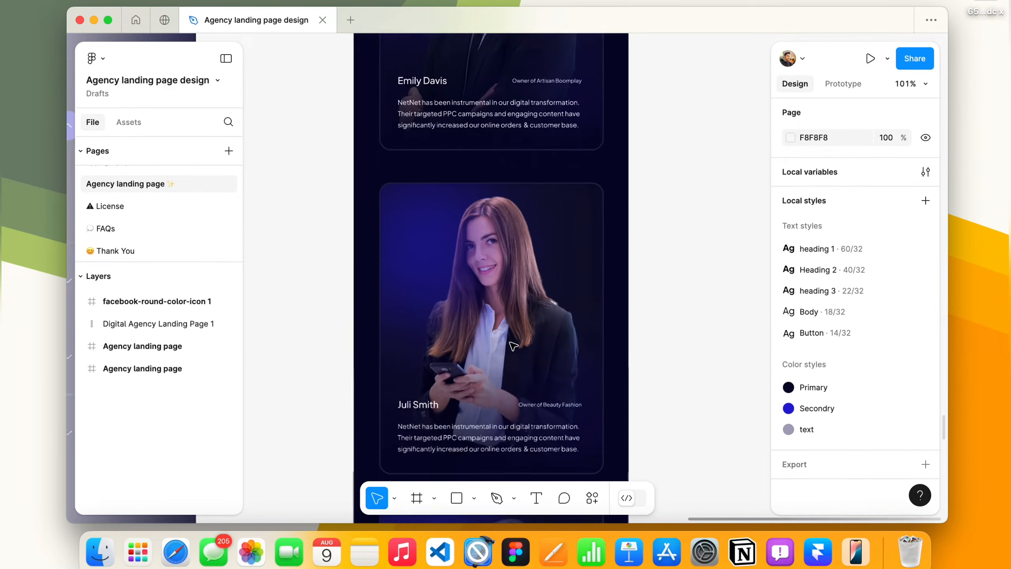
pyautogui.scroll(-15, 513, 345)
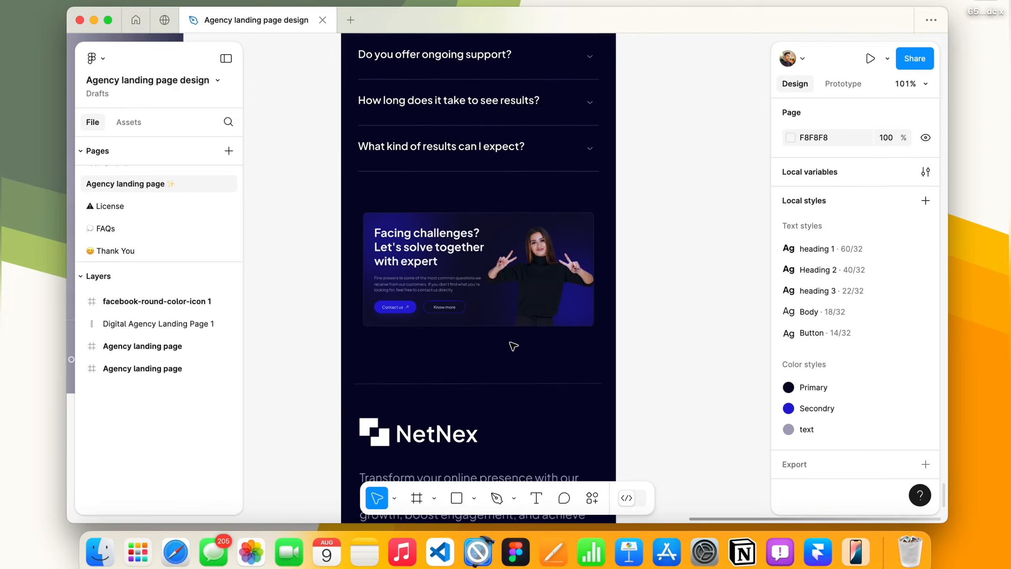
pyautogui.scroll(-10, 459, 415)
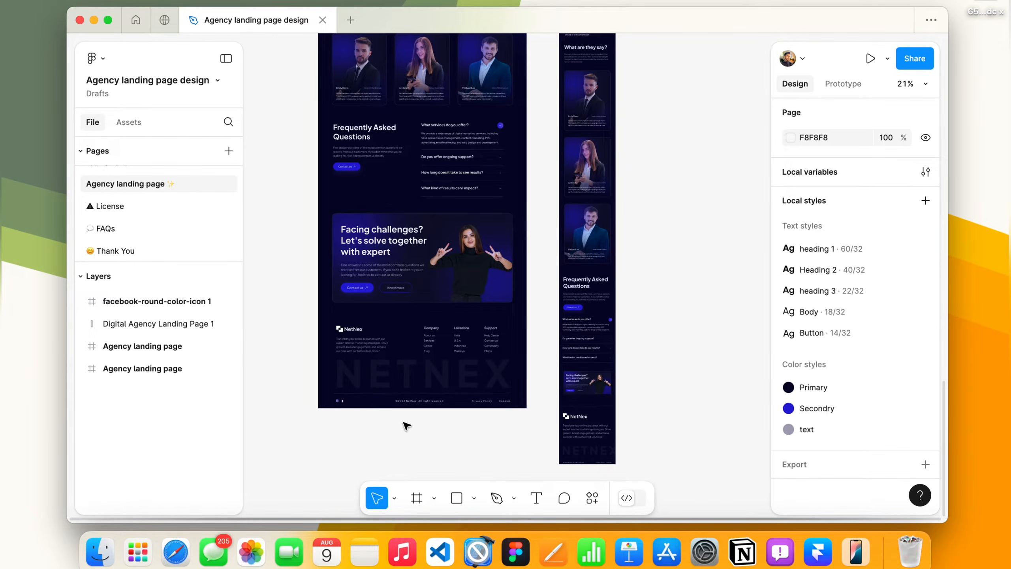
pyautogui.scroll(-6, 406, 425)
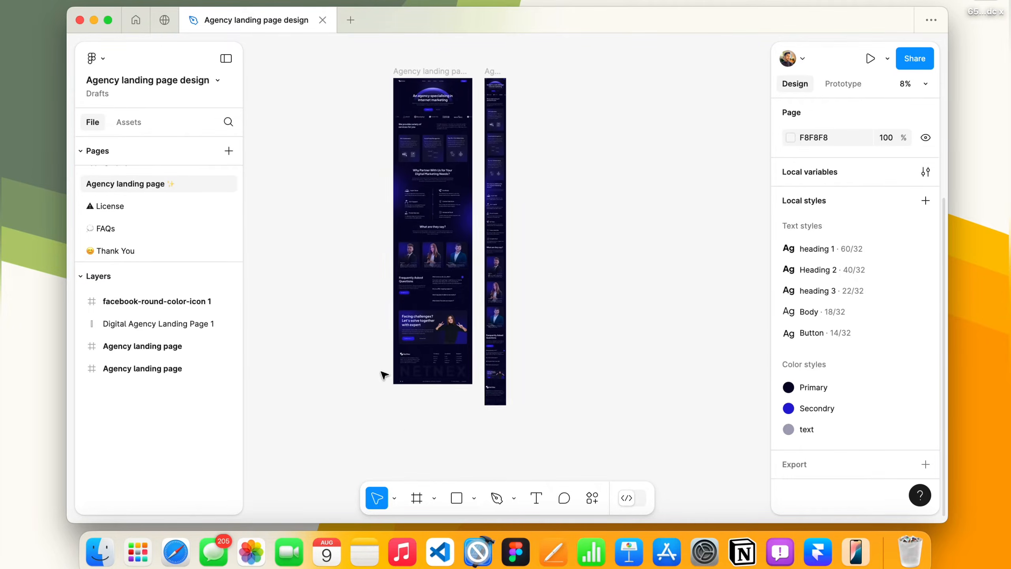
# Copy the desktop Agency landing page frame for Framer using the Figma to HTML with Framer plugin
pyautogui.click(436, 81)
pyautogui.scroll(5, 429, 74)
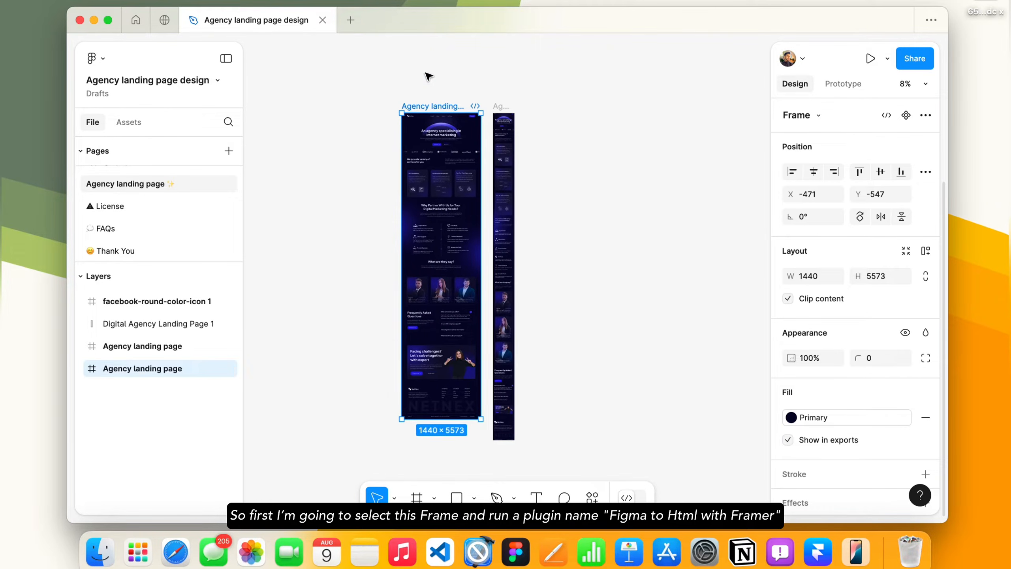
pyautogui.scroll(-5, 429, 76)
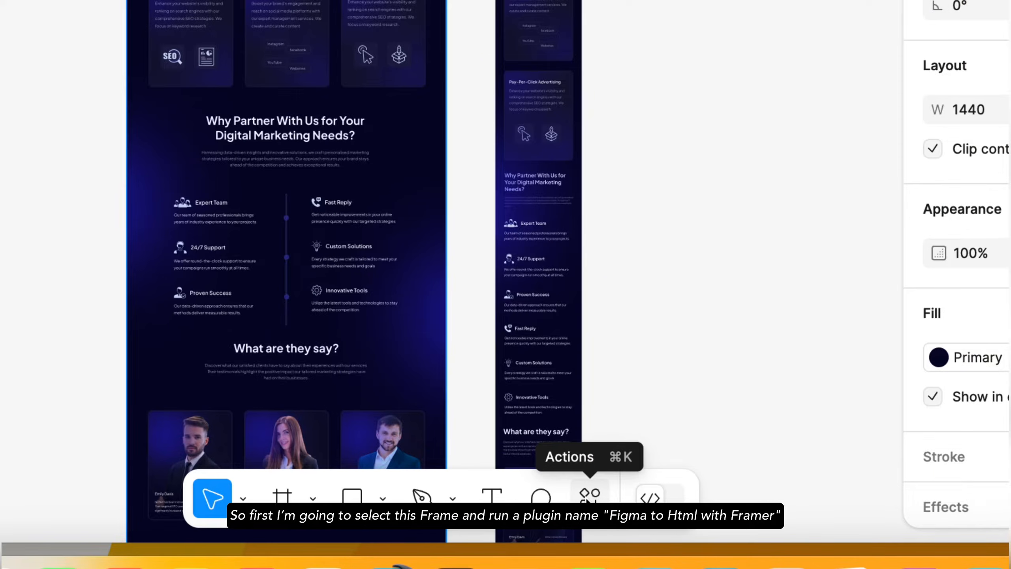
pyautogui.click(590, 495)
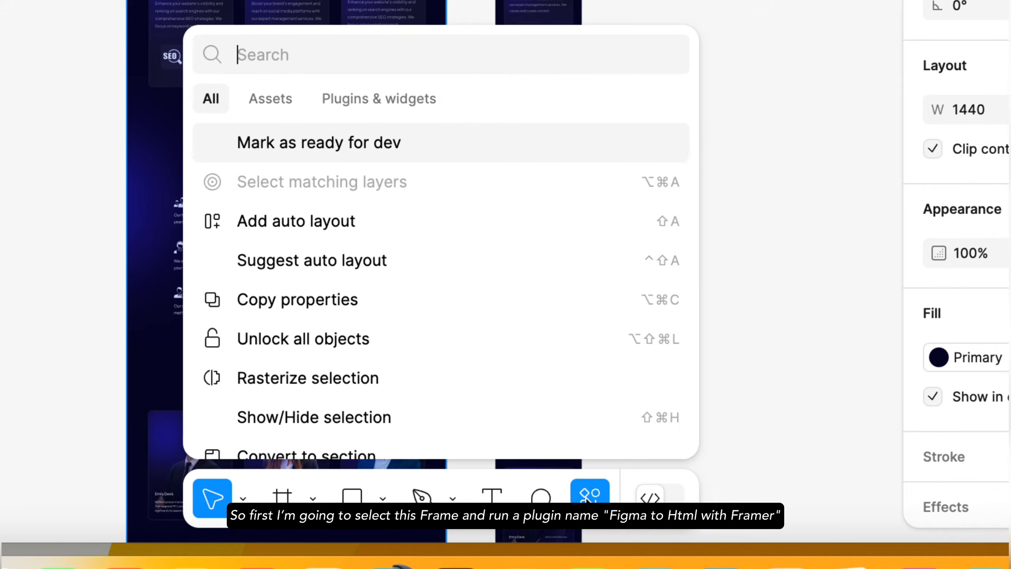
pyautogui.click(358, 100)
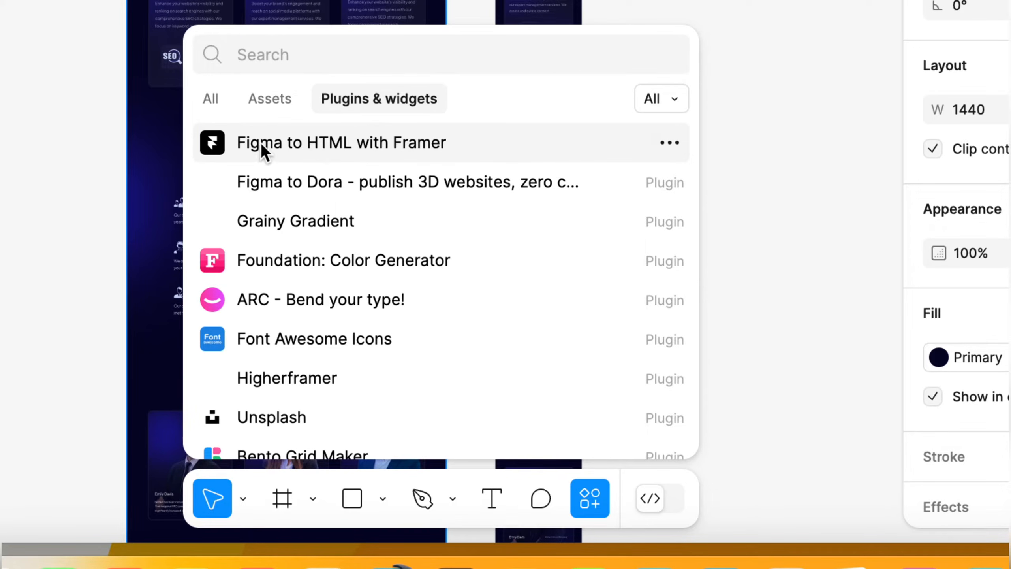
pyautogui.click(327, 145)
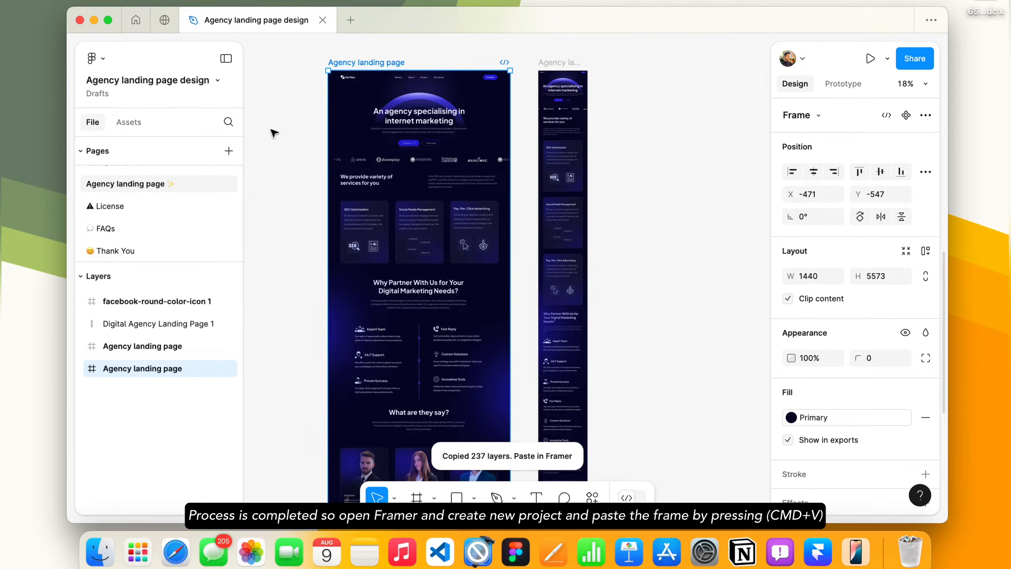
pyautogui.click(274, 132)
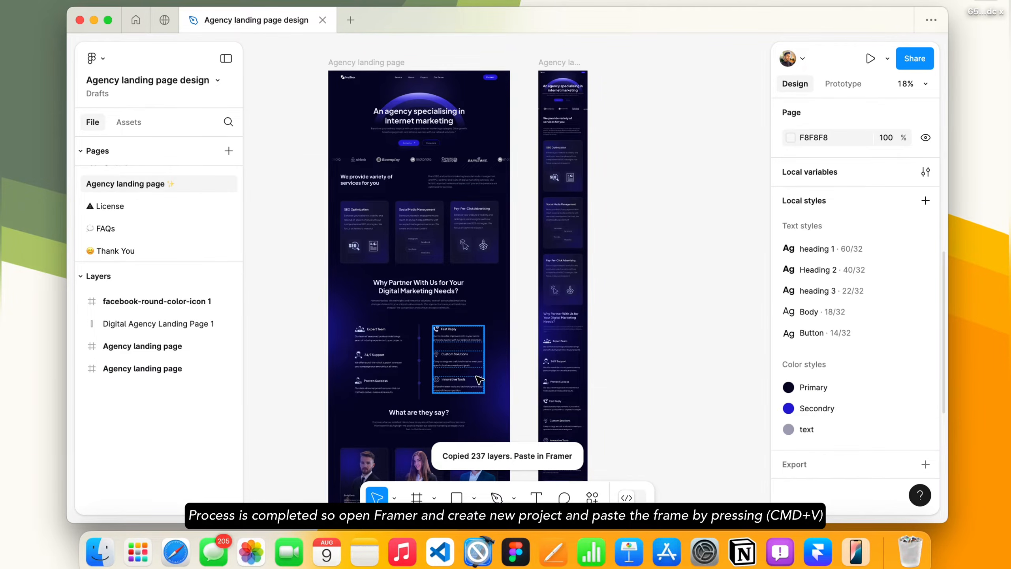
# Switch to Framer and create a new project
pyautogui.click(816, 562)
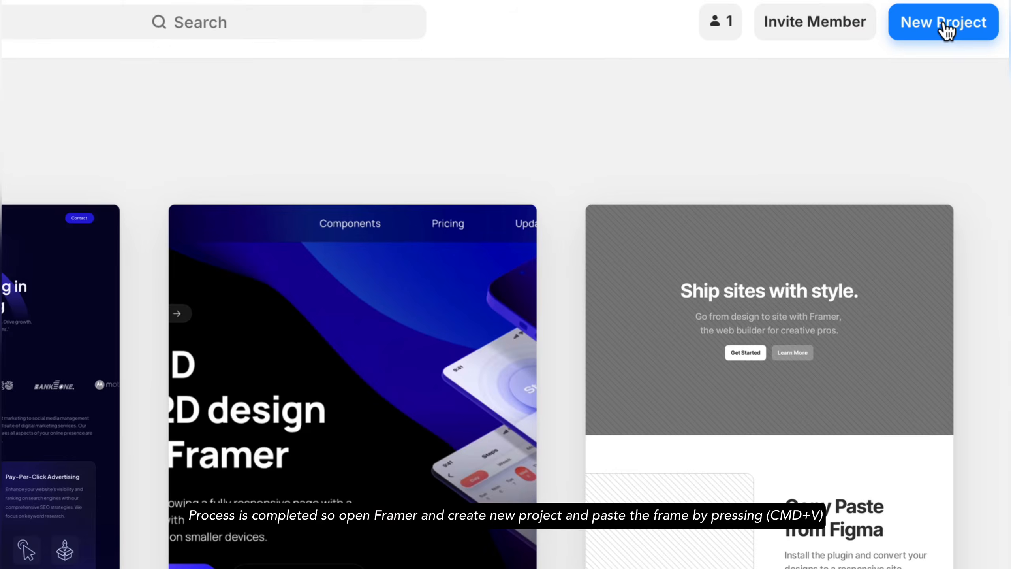
pyautogui.click(947, 22)
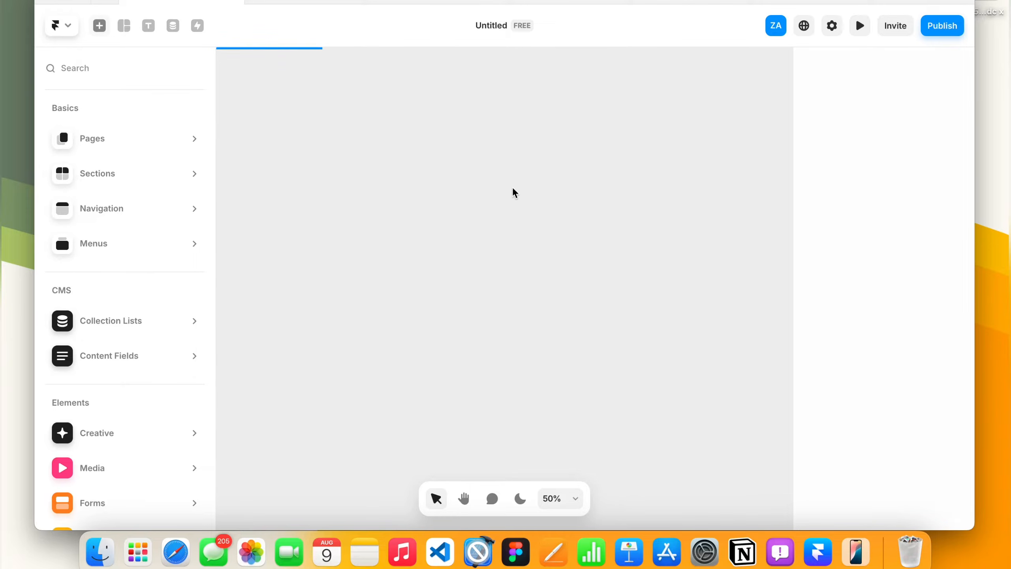
# Check the desktop frame's width in Figma, and set the width of Framer's Desktop breakpoint to 1480
pyautogui.click(339, 126)
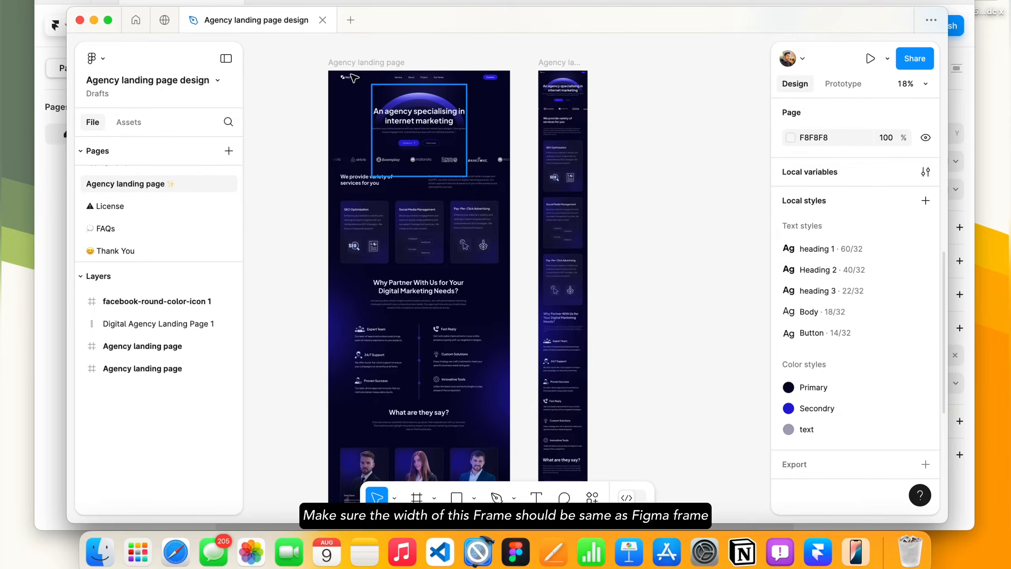
pyautogui.click(337, 65)
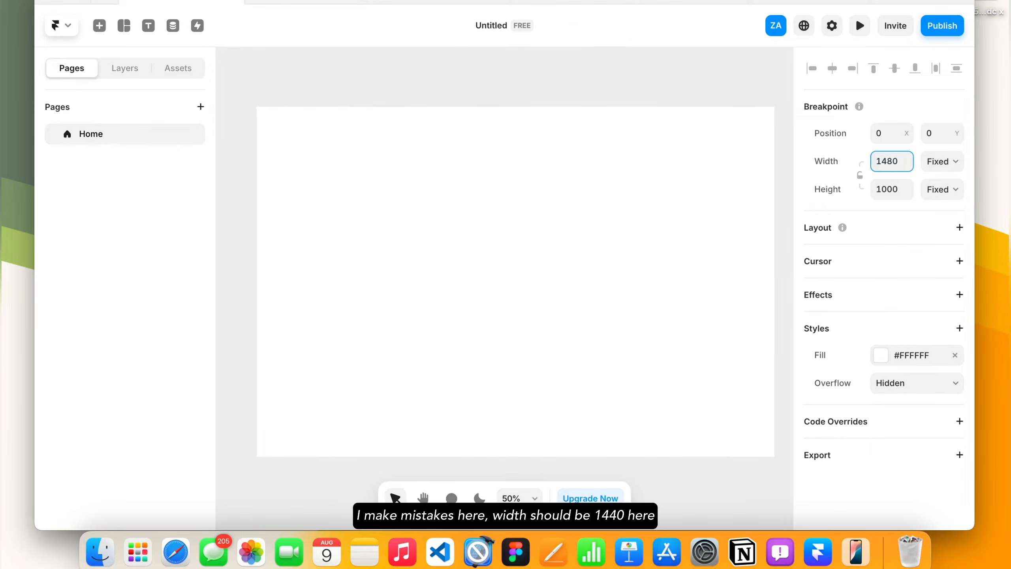
pyautogui.press('Return')
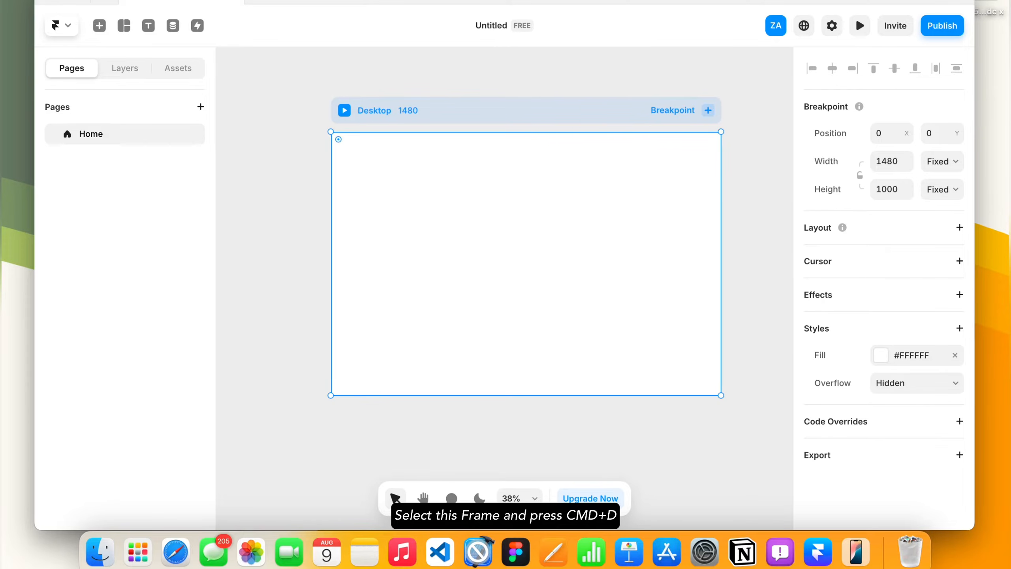
# Paste the copied landing page into the Desktop breakpoint and set the breakpoint's height to Fit Content
pyautogui.press('super+v')
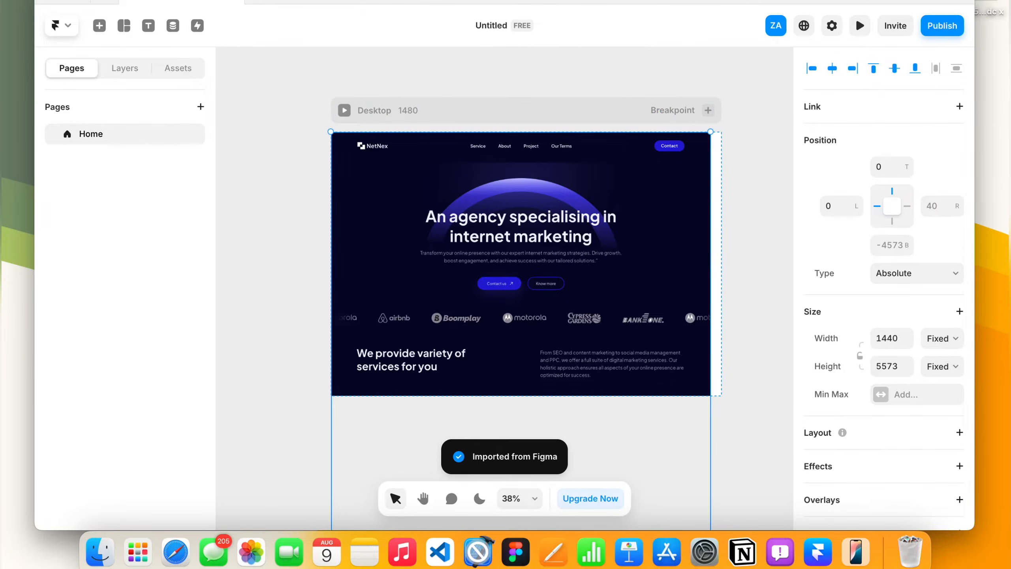
pyautogui.press('Escape')
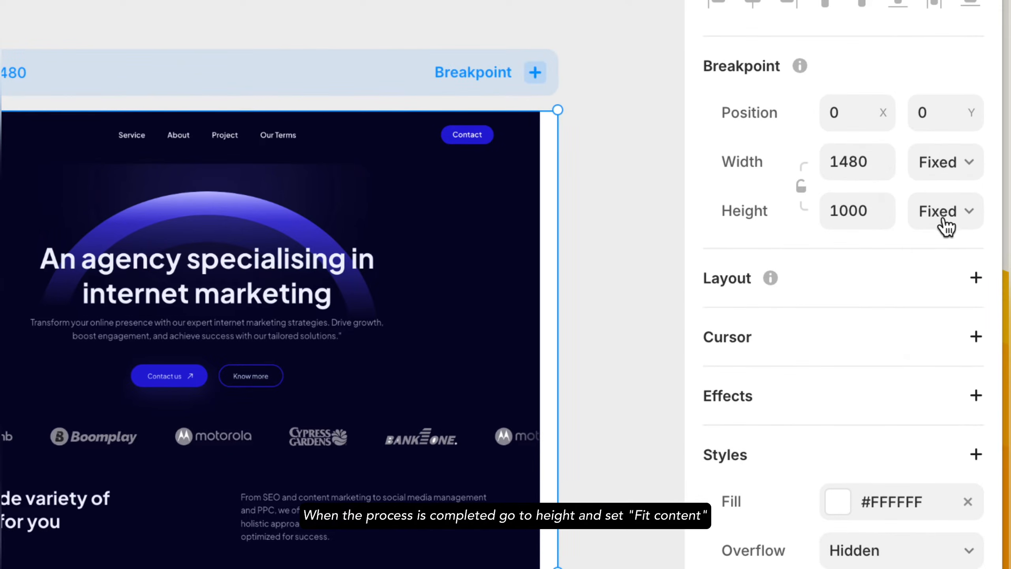
pyautogui.click(942, 192)
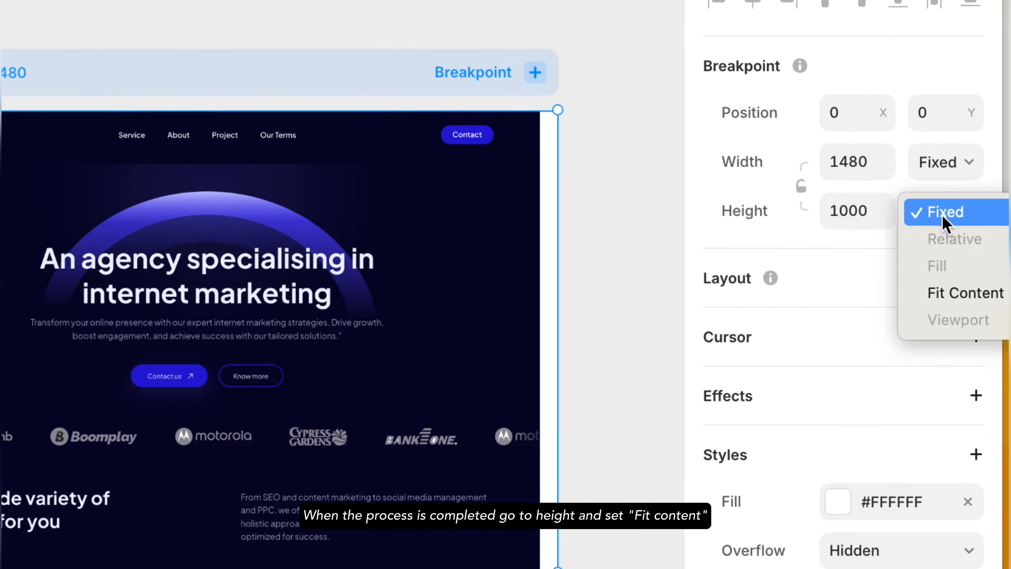
pyautogui.click(936, 291)
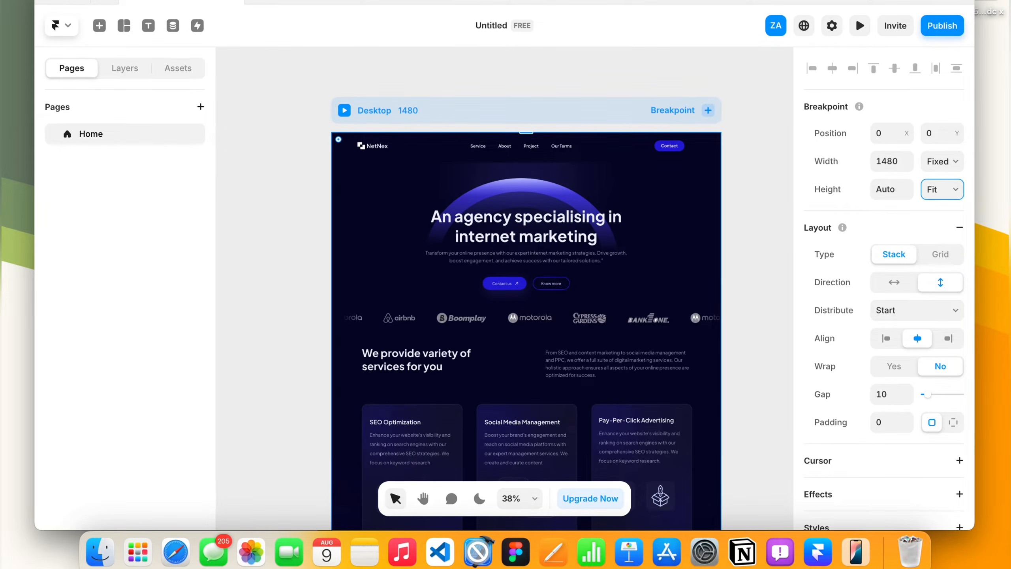
pyautogui.press('Escape')
# Inspect the imported desktop page down to its footer and back up to the services section
pyautogui.scroll(-15, 508, 289)
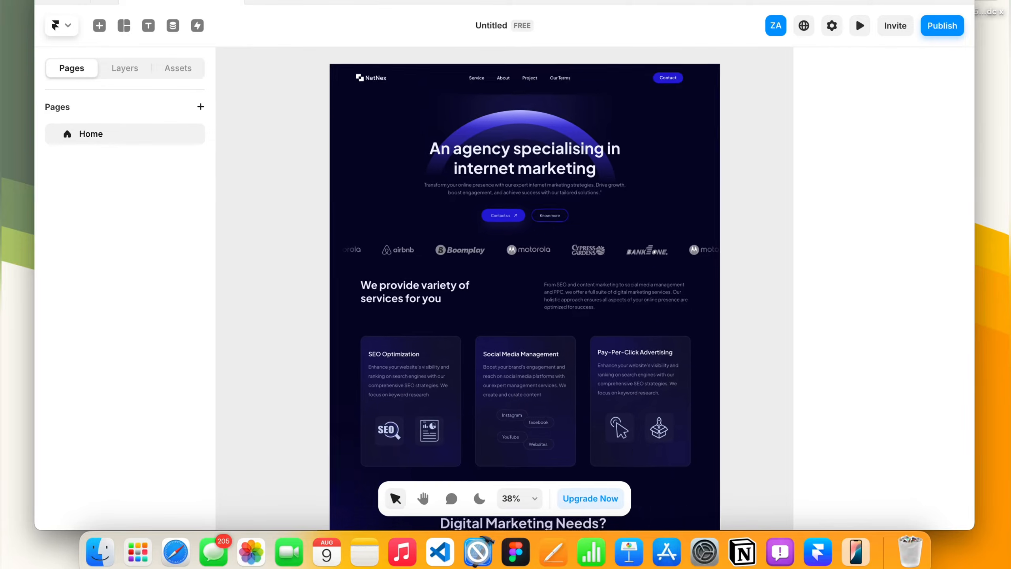
pyautogui.scroll(-10, 490, 289)
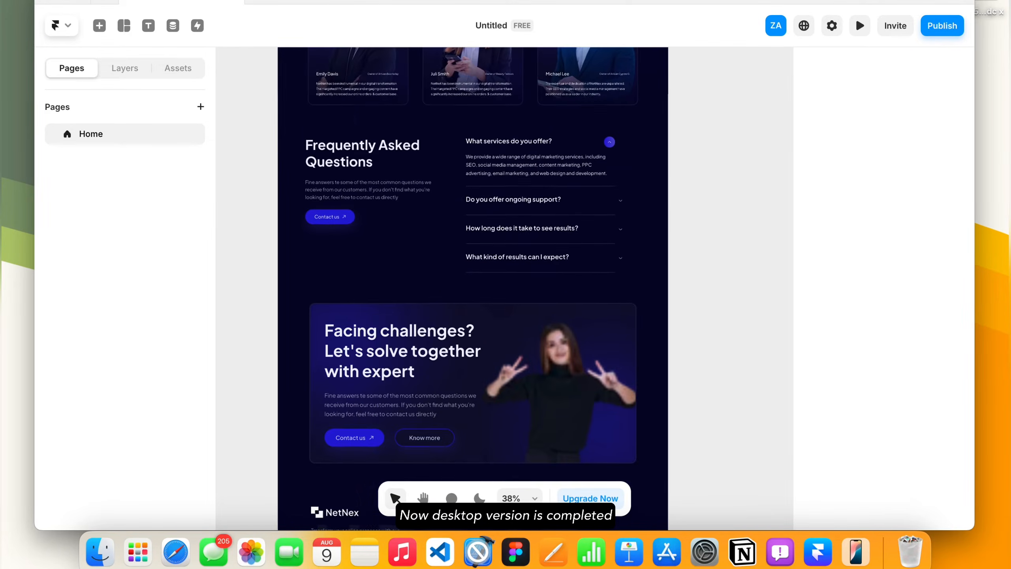
pyautogui.scroll(-3, 492, 221)
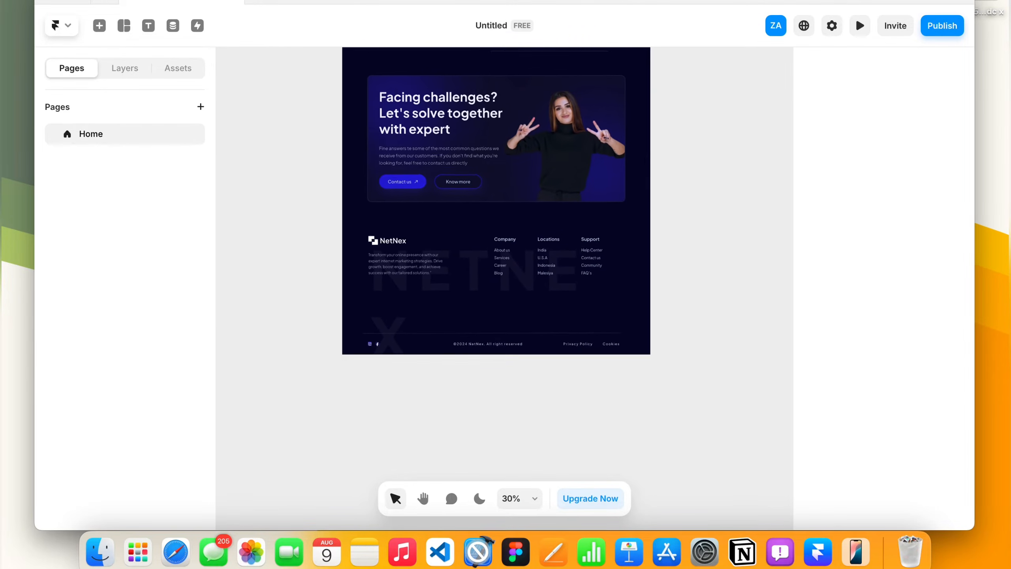
pyautogui.scroll(3, 492, 222)
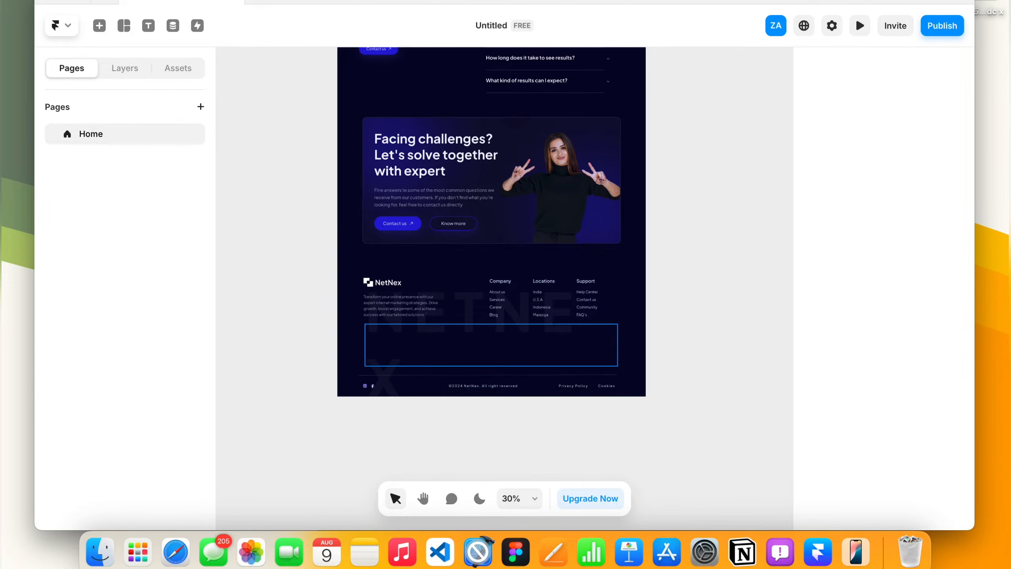
pyautogui.scroll(3, 398, 409)
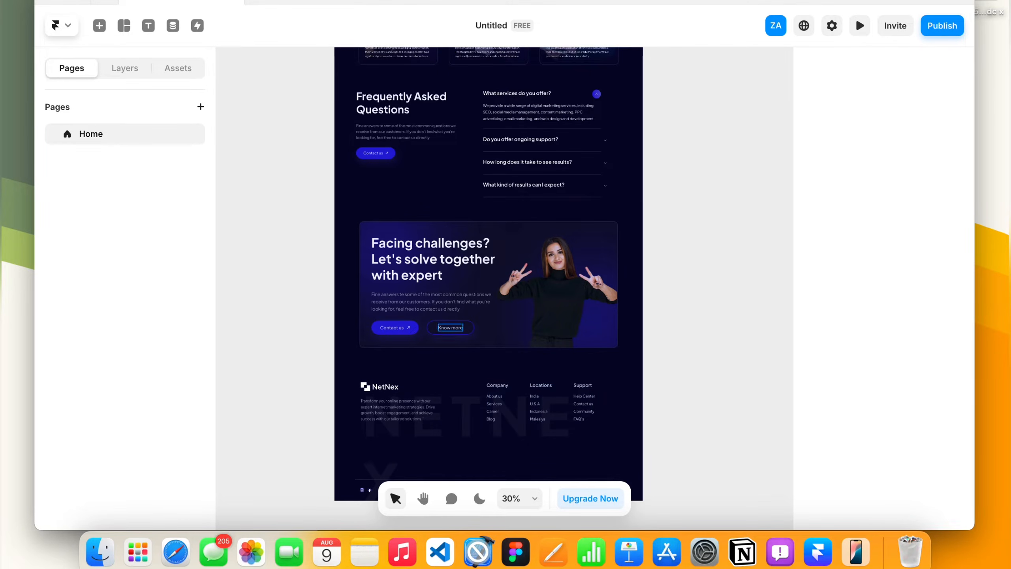
pyautogui.scroll(2, 490, 289)
pyautogui.scroll(6, 517, 179)
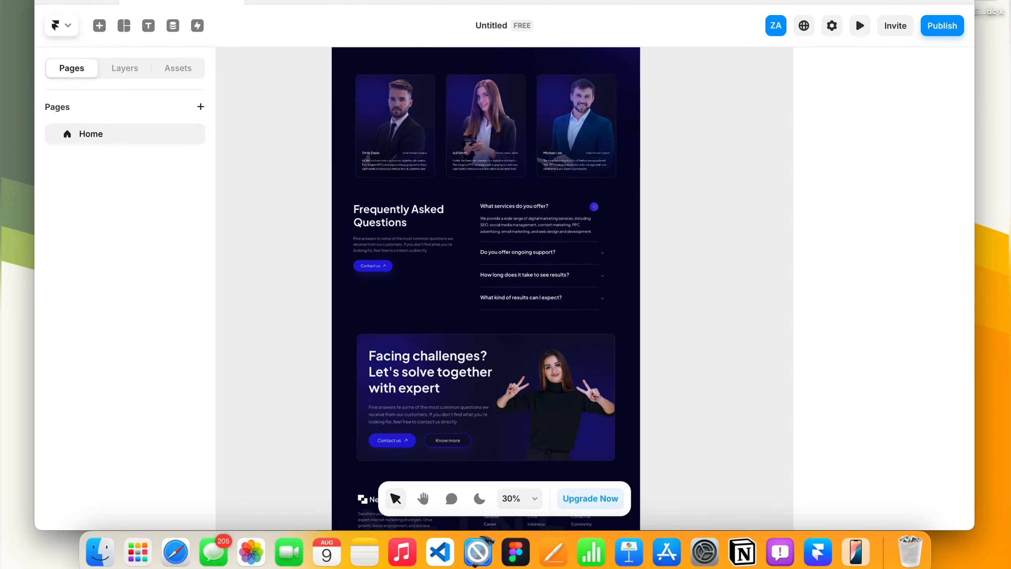
pyautogui.scroll(3, 486, 289)
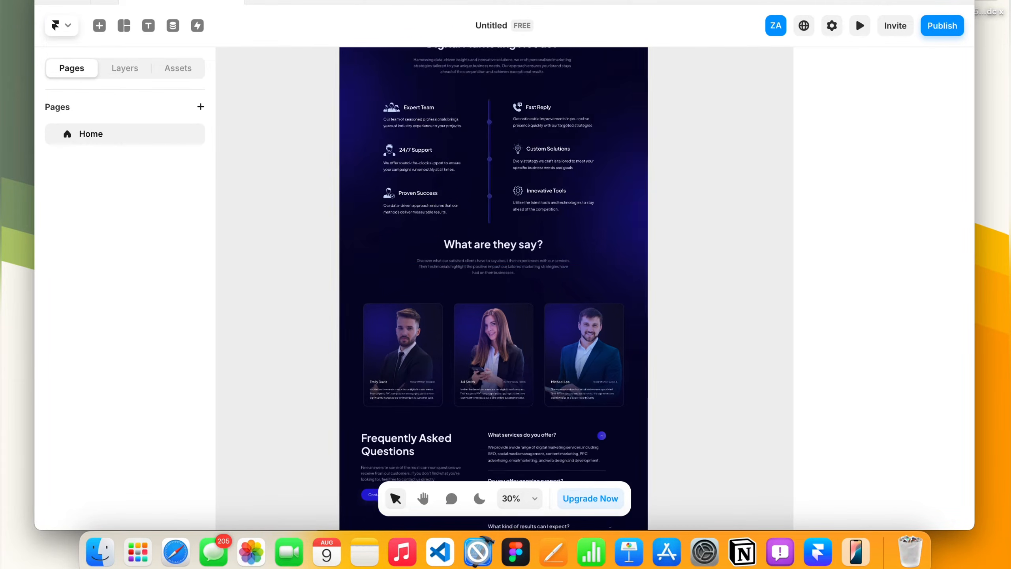
pyautogui.scroll(3, 486, 289)
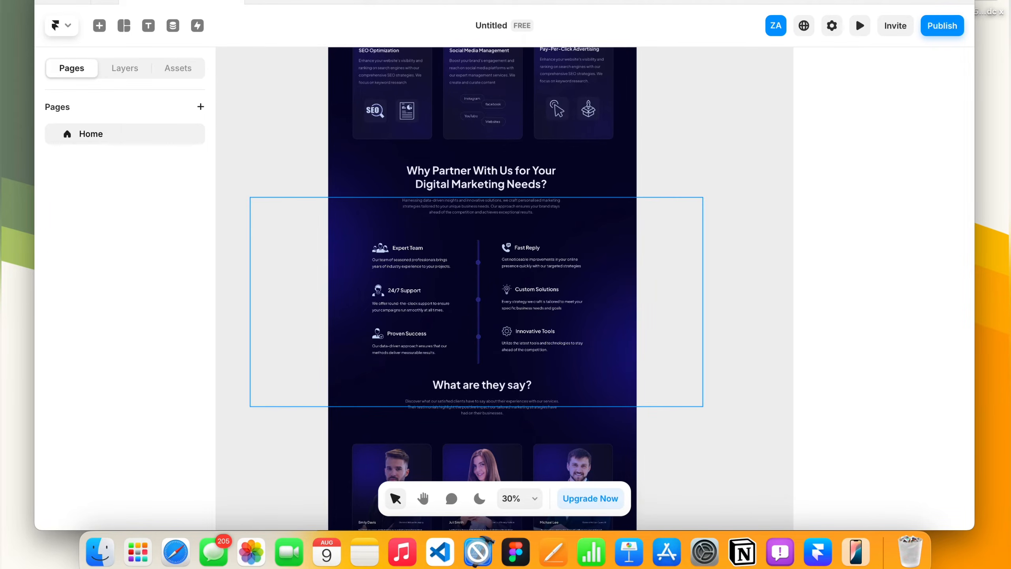
# Add a Phone breakpoint 390 wide alongside the Desktop breakpoint
pyautogui.scroll(8, 486, 289)
pyautogui.scroll(1, 472, 187)
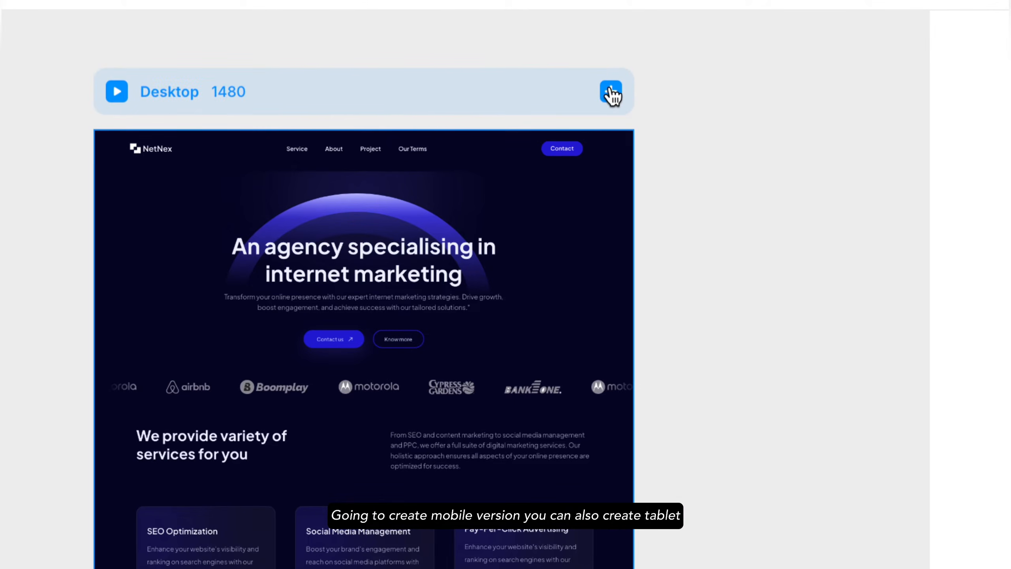
pyautogui.click(612, 92)
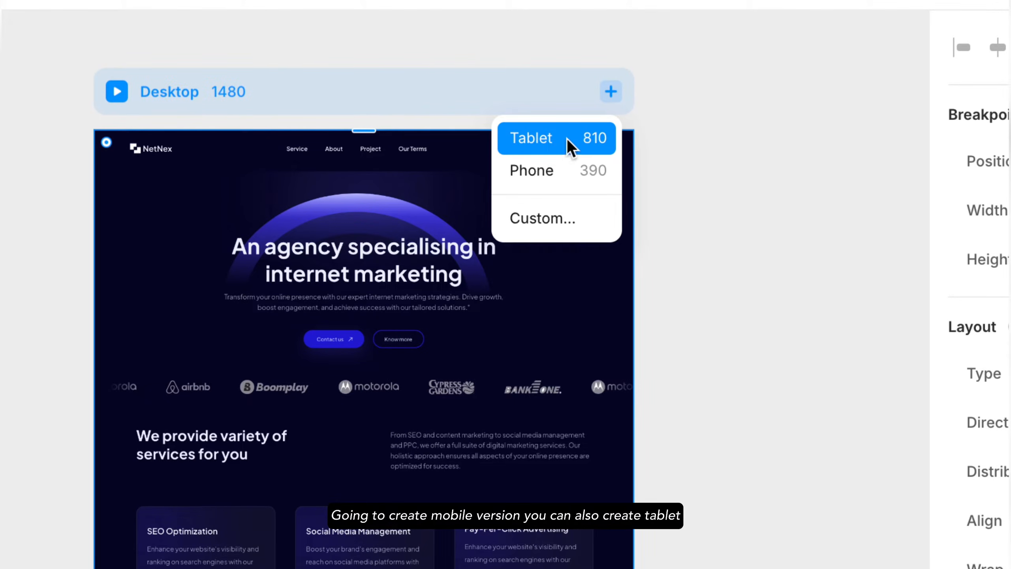
pyautogui.click(551, 173)
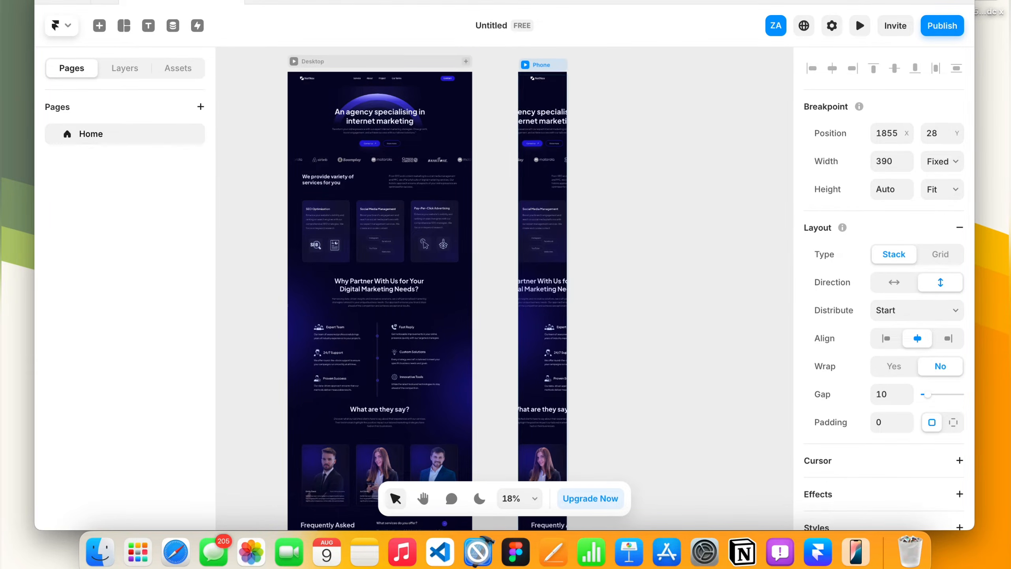
# Move the inherited landing page layer out of the Phone breakpoint and delete it, leaving the breakpoint empty
pyautogui.click(543, 125)
pyautogui.press('Escape')
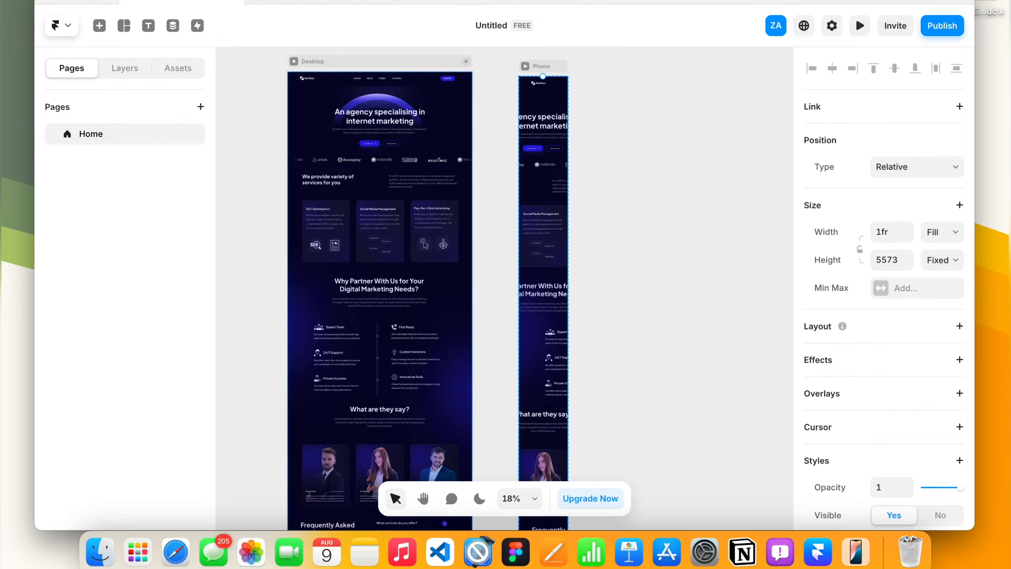
pyautogui.moveTo(586, 239); pyautogui.dragTo(692, 234)
pyautogui.press('Delete')
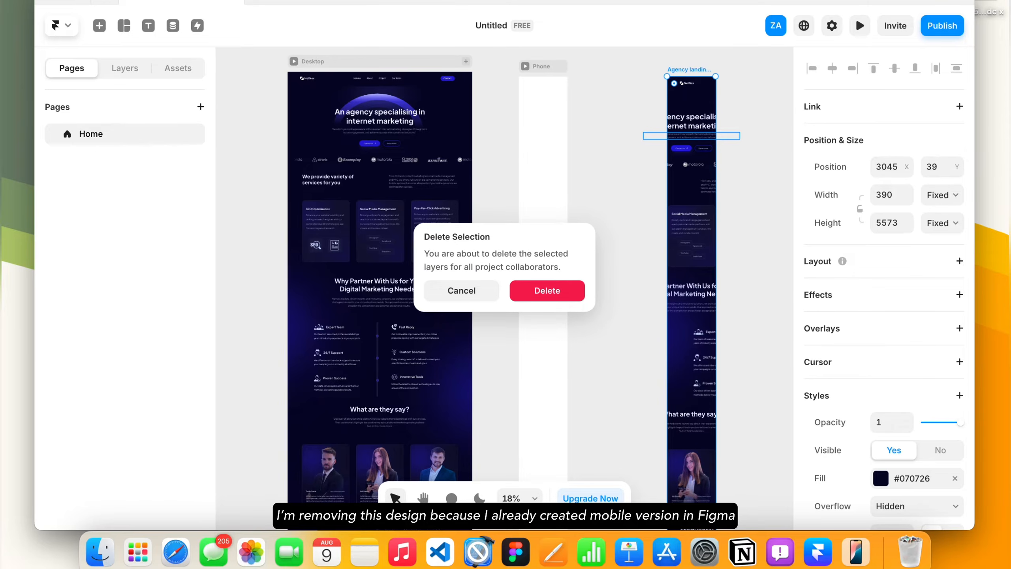
pyautogui.press('Return')
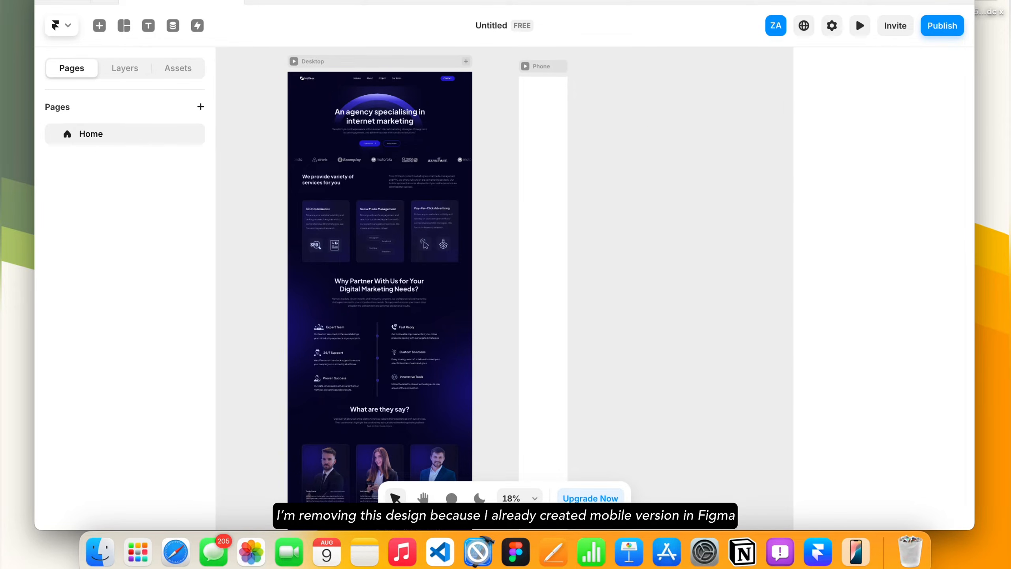
# Switch to Figma and copy the 390-wide mobile landing page frame with the Figma to HTML with Framer plugin
pyautogui.hotkey('ctrl', 'Up')
pyautogui.click(605, 217)
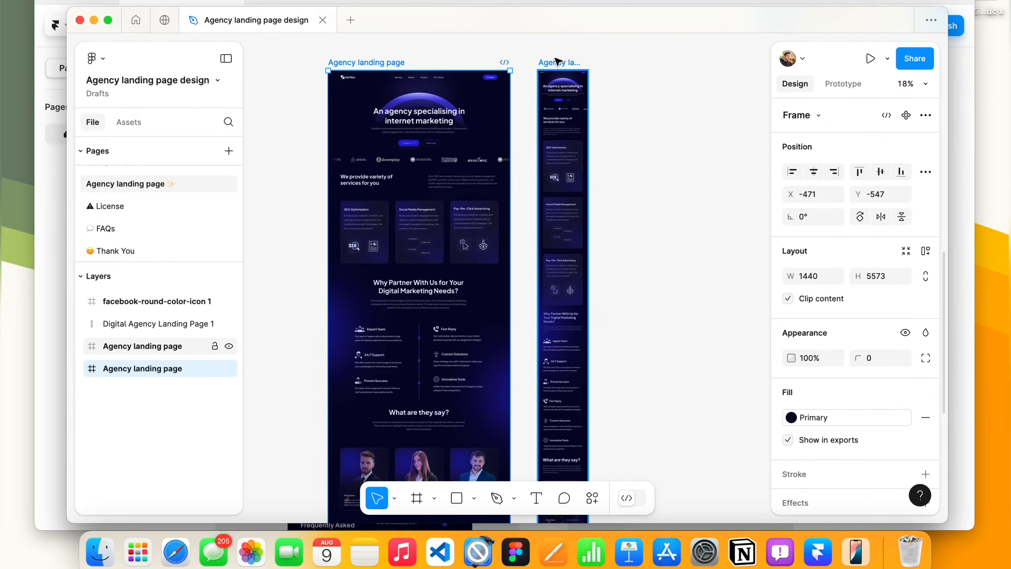
pyautogui.click(558, 62)
pyautogui.scroll(5, 565, 120)
pyautogui.scroll(-1, 574, 177)
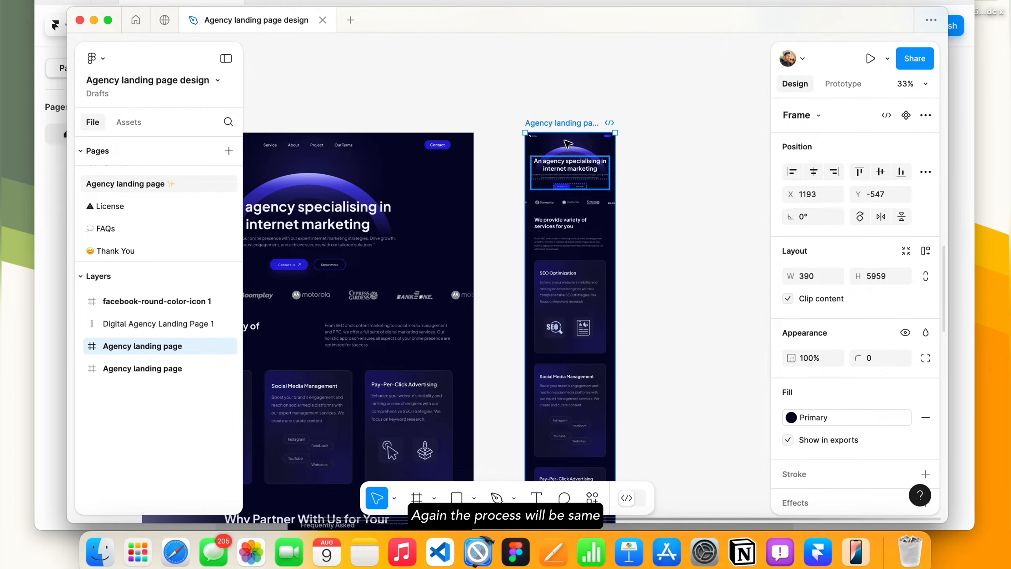
pyautogui.click(600, 498)
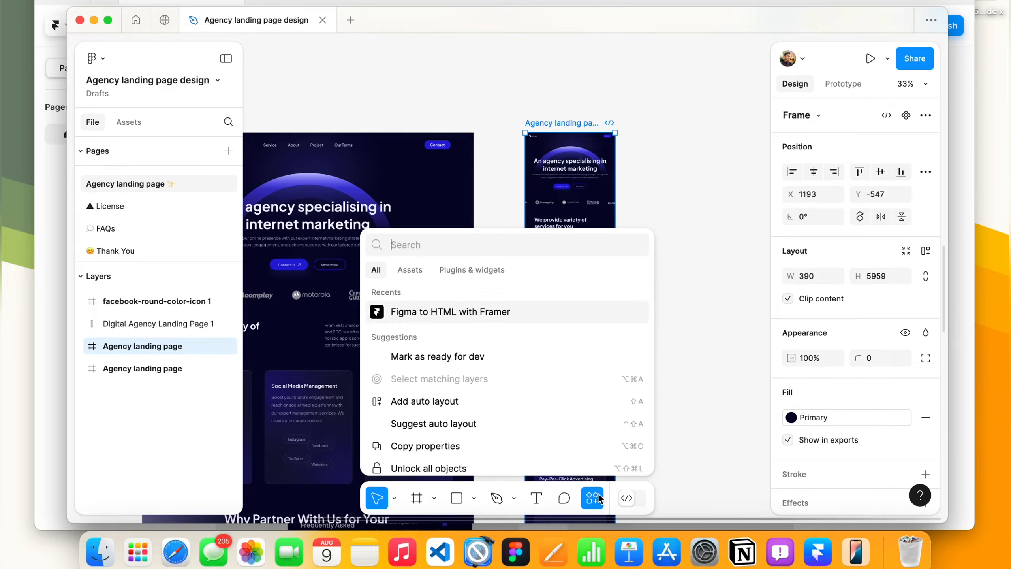
pyautogui.click(482, 271)
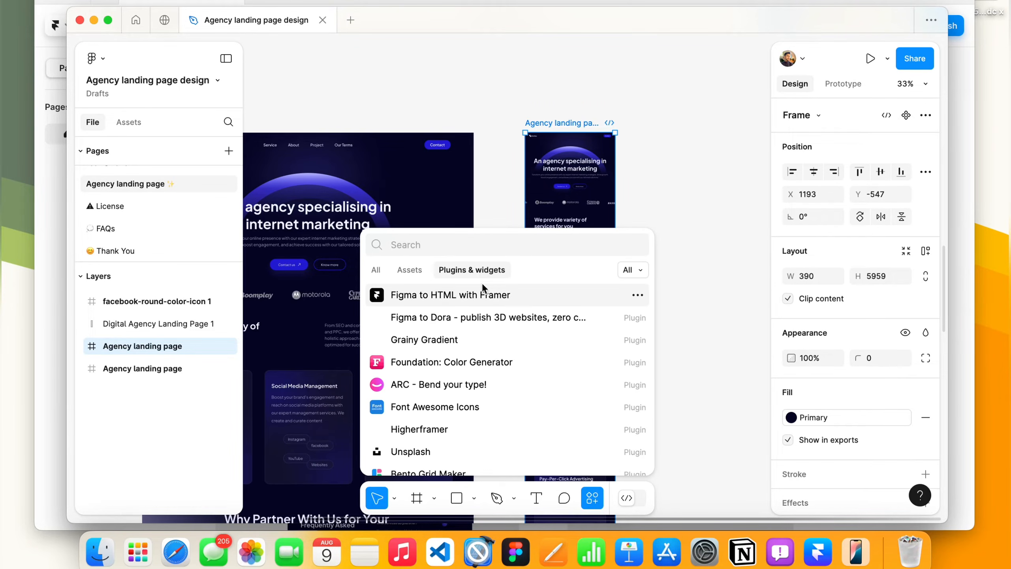
pyautogui.click(470, 301)
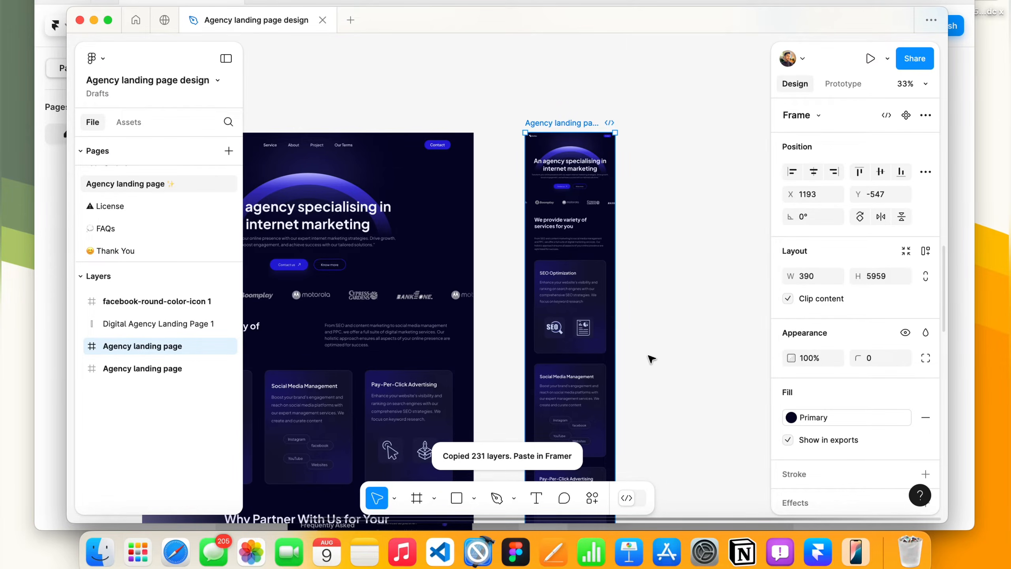
pyautogui.click(739, 293)
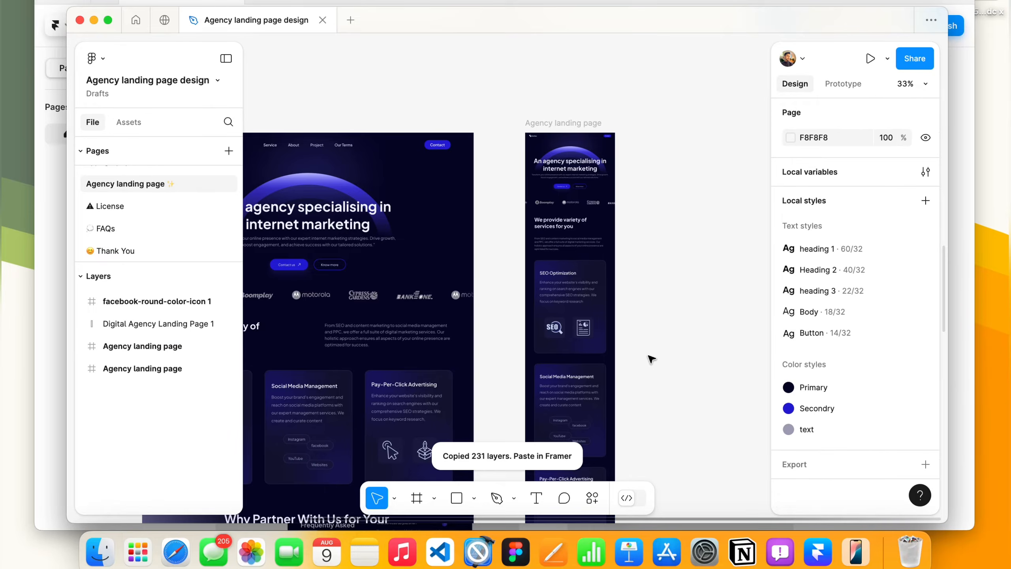
# Switch back to Framer and paste the copied mobile landing page into the Phone breakpoint
pyautogui.hotkey('ctrl', 'Up')
pyautogui.click(343, 290)
pyautogui.click(540, 64)
pyautogui.scroll(3, 540, 60)
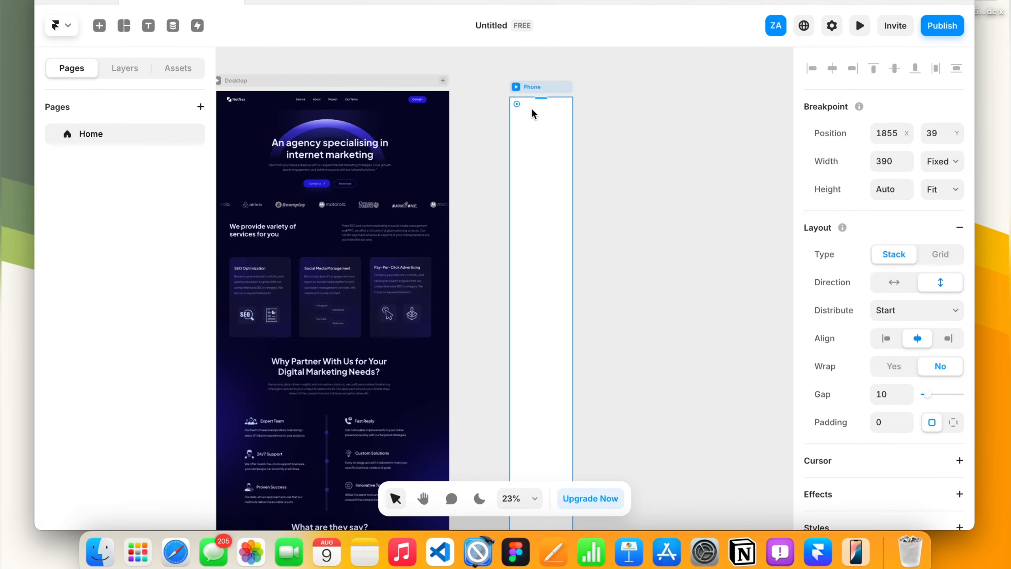
pyautogui.scroll(5, 534, 112)
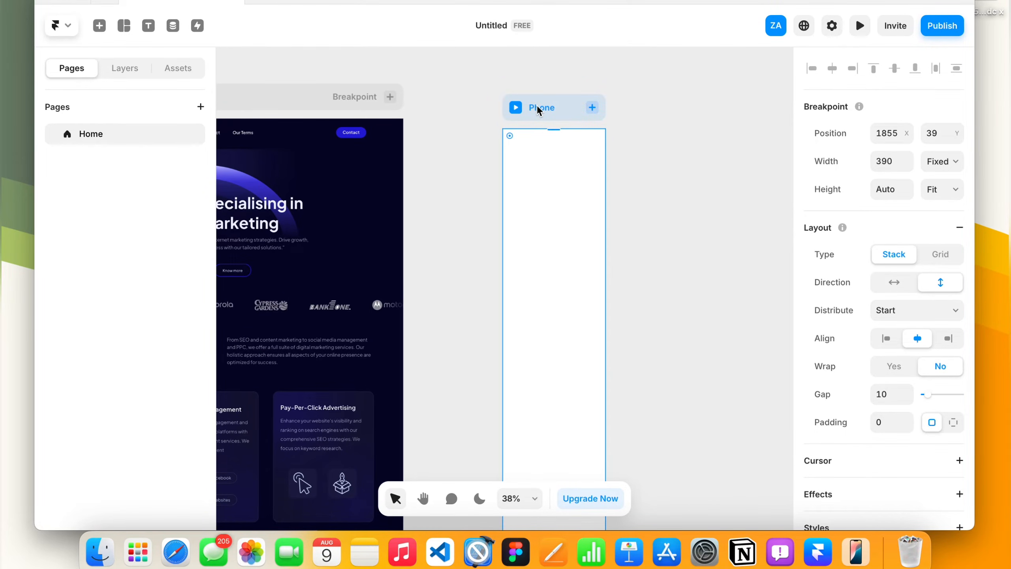
pyautogui.press('super+v')
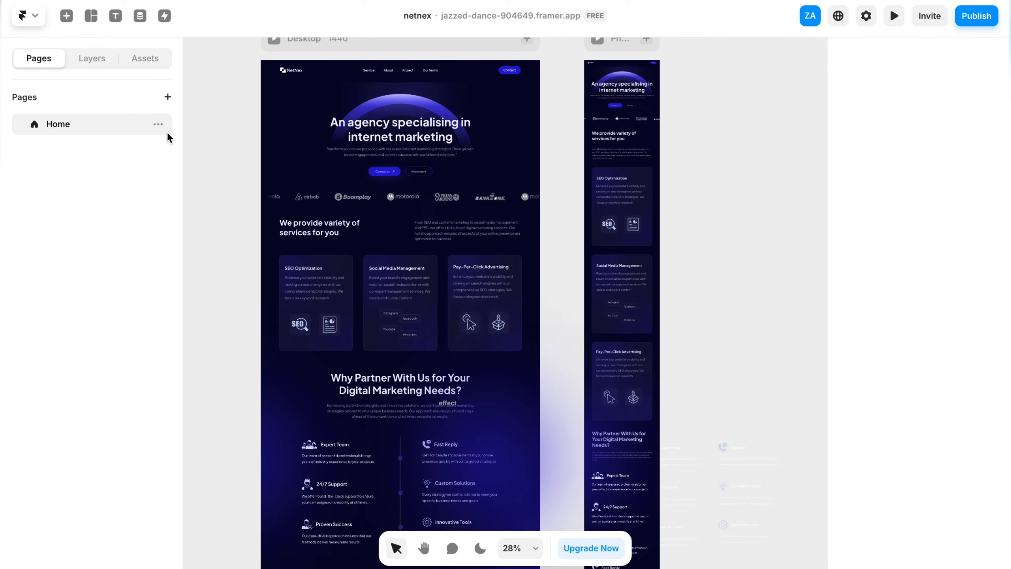
# Show the netnex project's layers and compare its desktop and phone layouts on the canvas
pyautogui.click(87, 67)
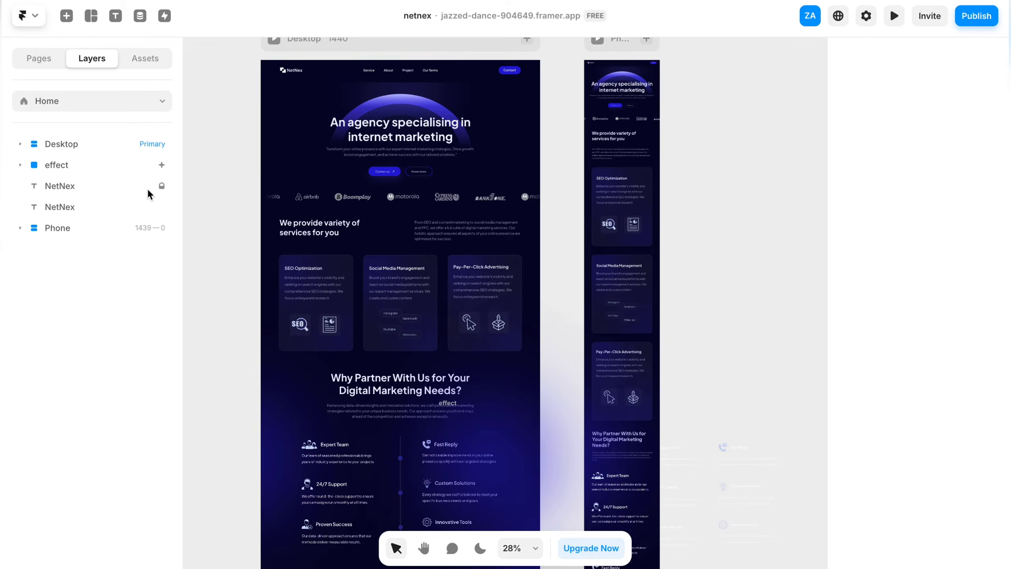
pyautogui.scroll(3, 390, 204)
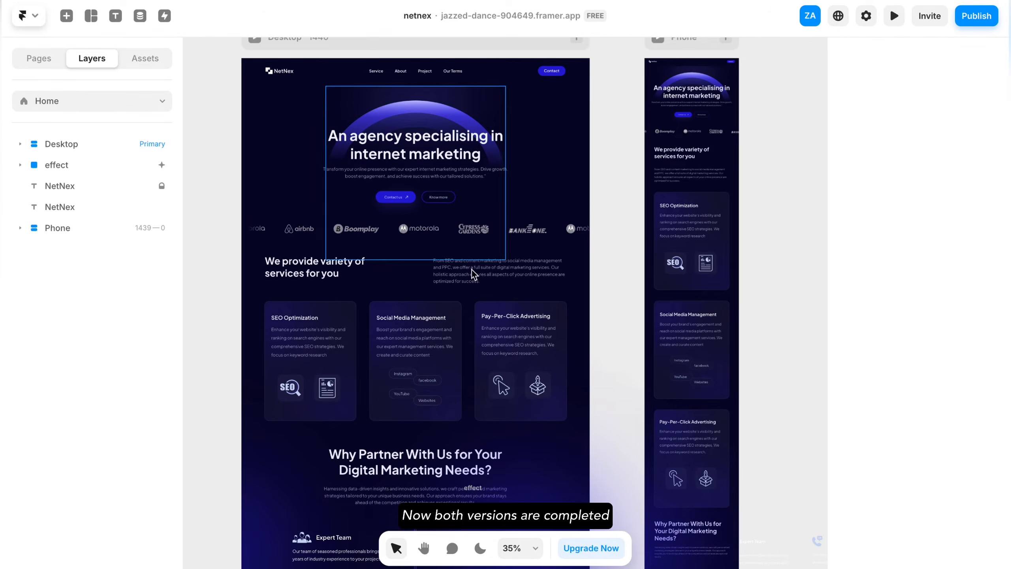
pyautogui.scroll(-5, 473, 373)
pyautogui.scroll(-3, 497, 293)
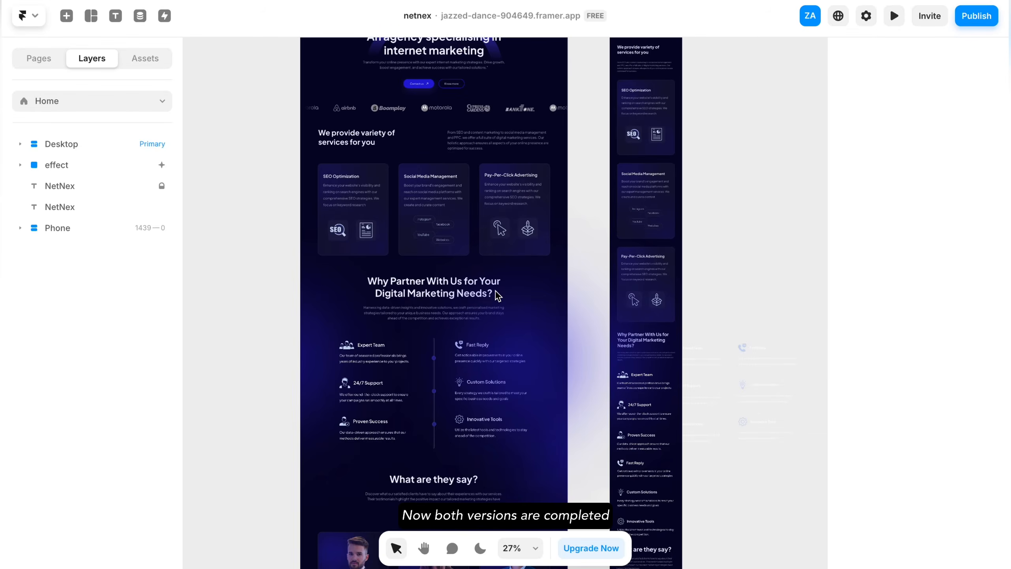
pyautogui.scroll(-2, 497, 296)
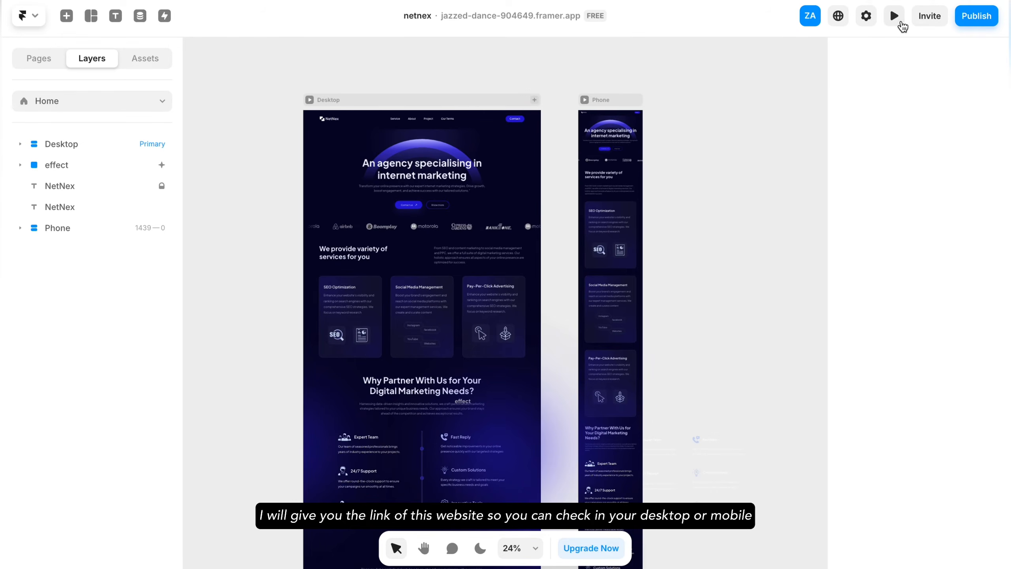
# Preview the website in fullscreen and examine the desktop version's sections, card effects and scroll animations down to the footer and back
pyautogui.click(903, 23)
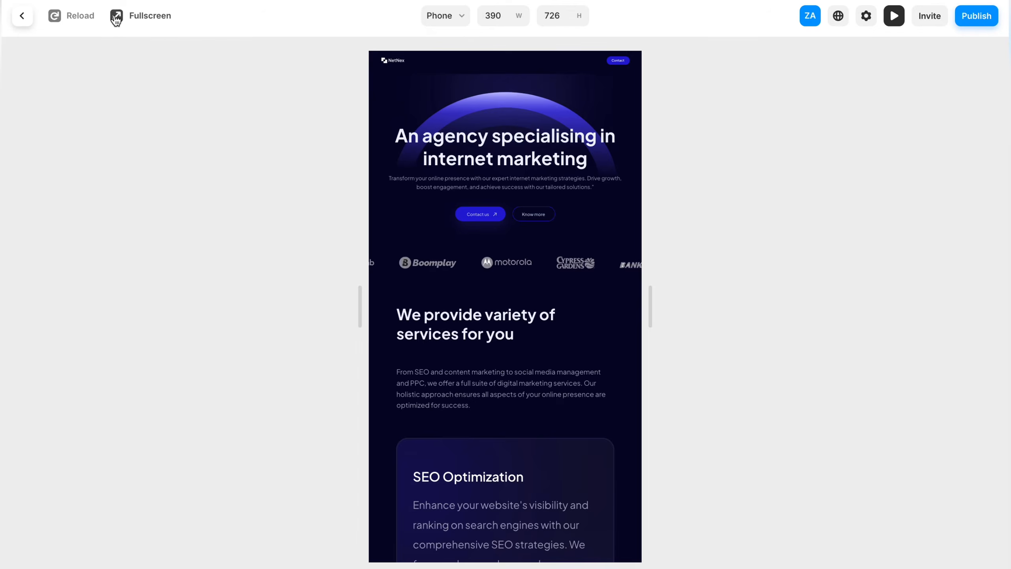
pyautogui.click(115, 15)
pyautogui.scroll(-3, 454, 285)
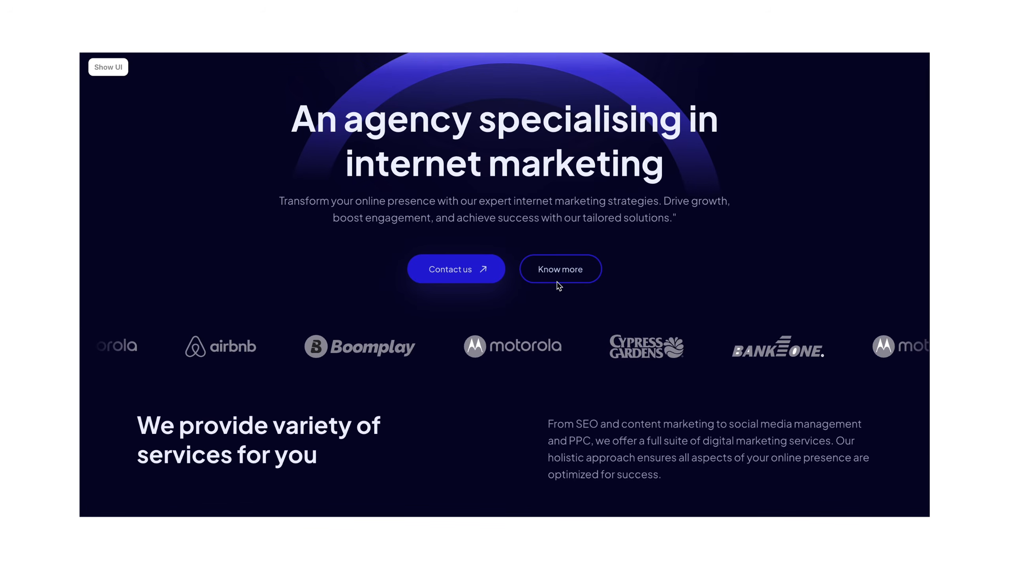
pyautogui.scroll(-10, 557, 284)
pyautogui.scroll(-5, 557, 285)
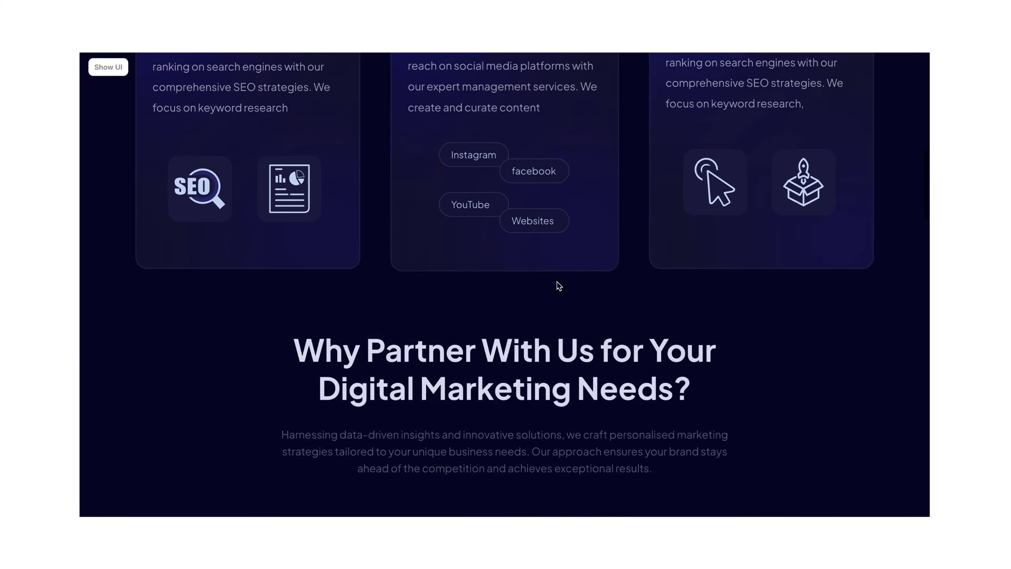
pyautogui.scroll(4, 413, 271)
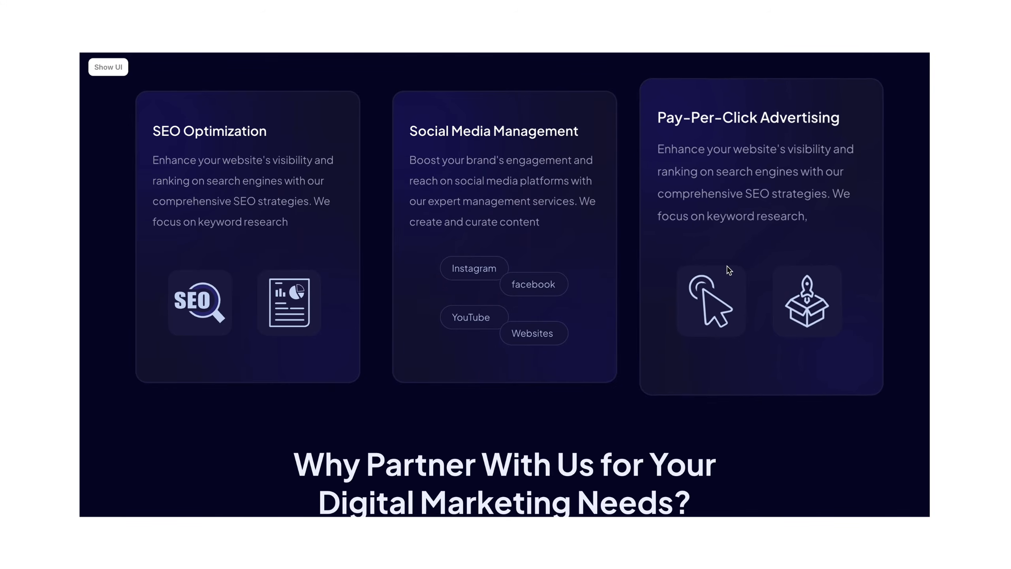
pyautogui.scroll(-5, 561, 264)
pyautogui.scroll(-15, 537, 349)
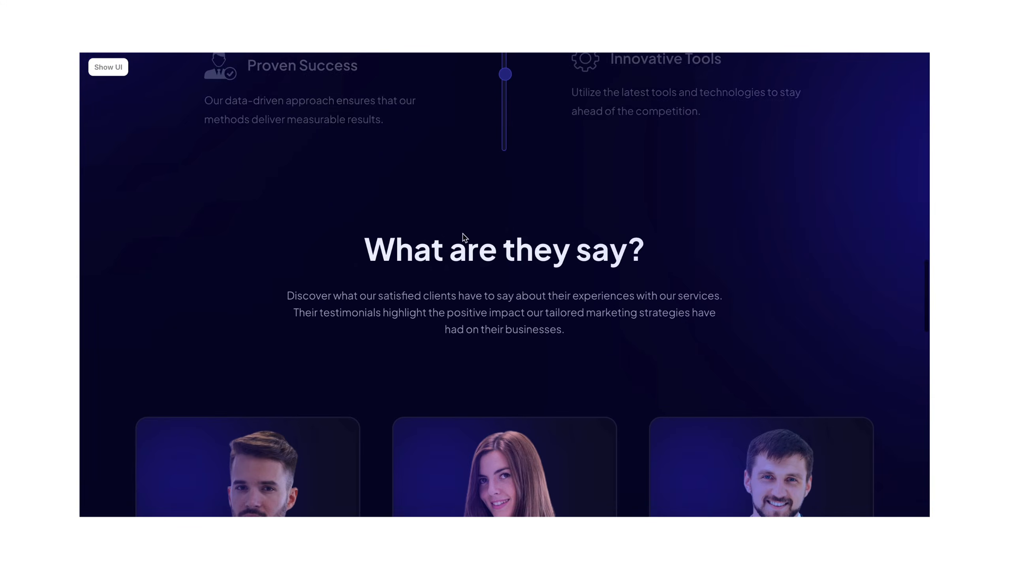
pyautogui.scroll(-18, 480, 300)
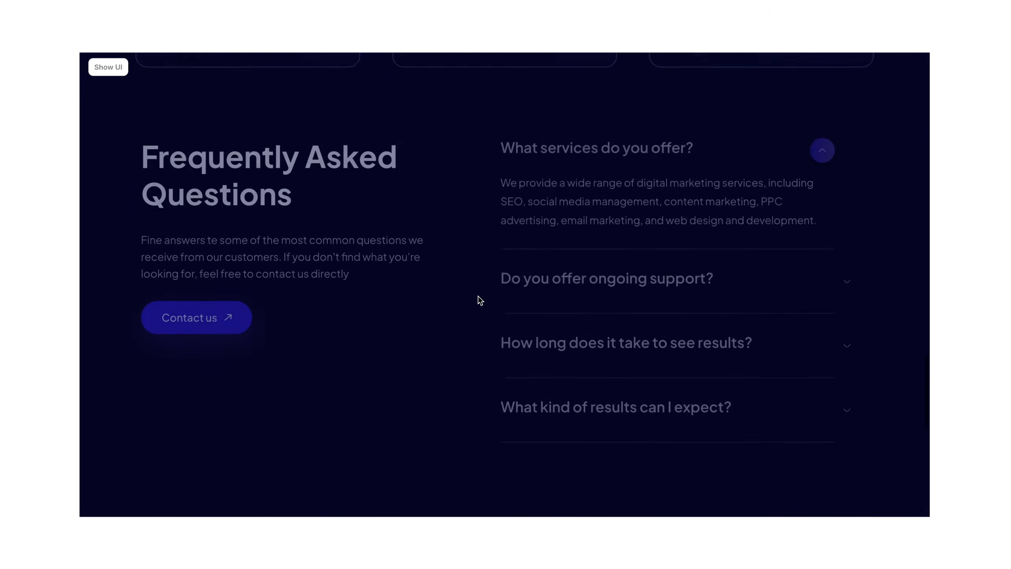
pyautogui.scroll(-9, 480, 300)
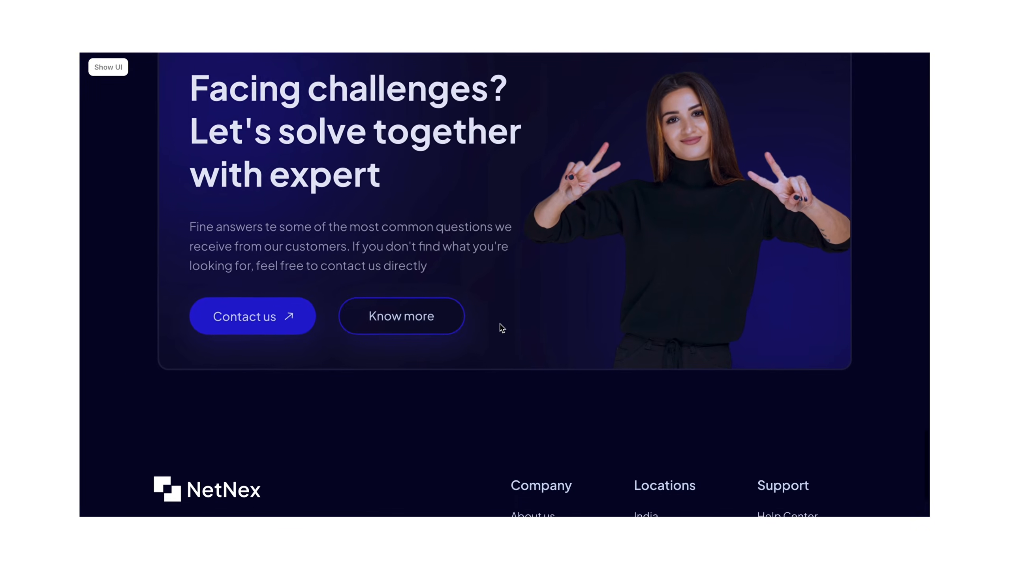
pyautogui.scroll(-5, 502, 327)
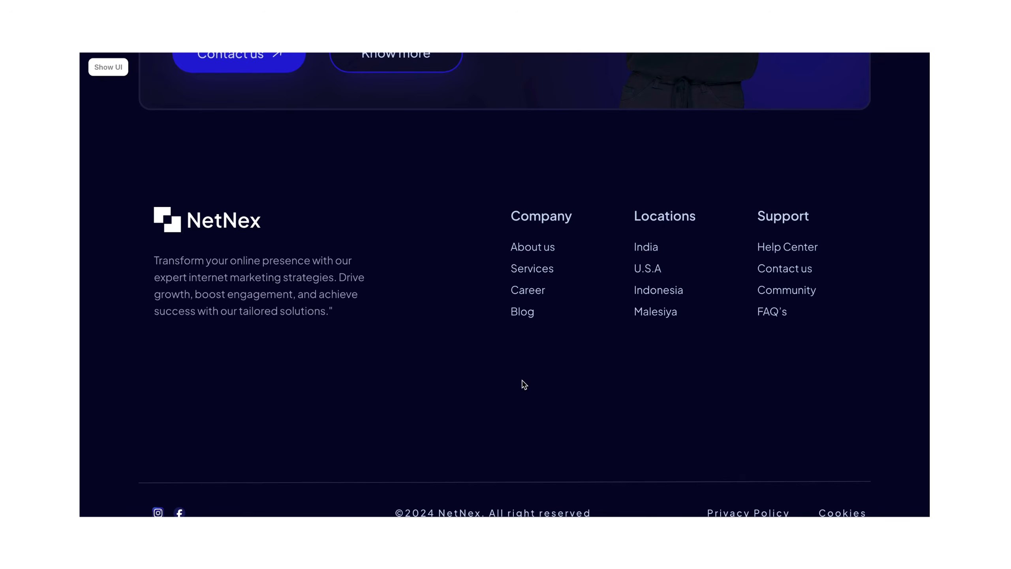
pyautogui.scroll(20, 525, 384)
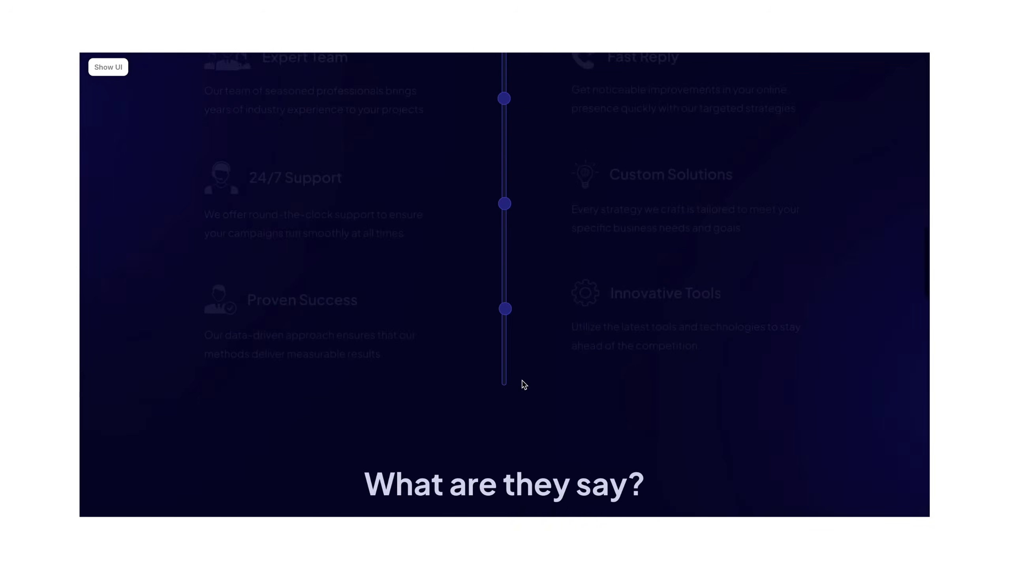
pyautogui.scroll(20, 524, 385)
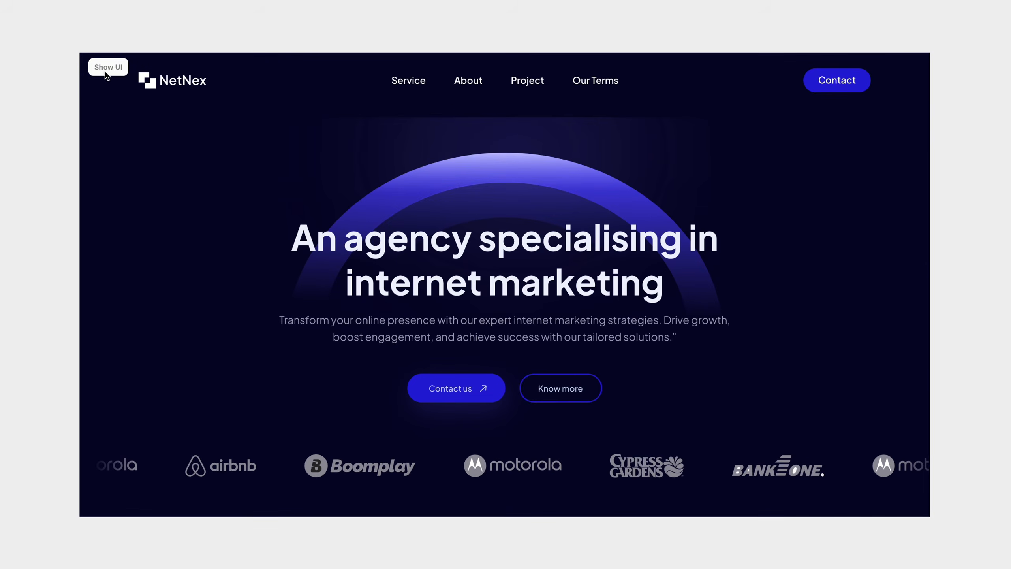
# Leave the fullscreen preview and examine the Phone version from the hero through the services, testimonials and FAQ sections and back
pyautogui.click(102, 72)
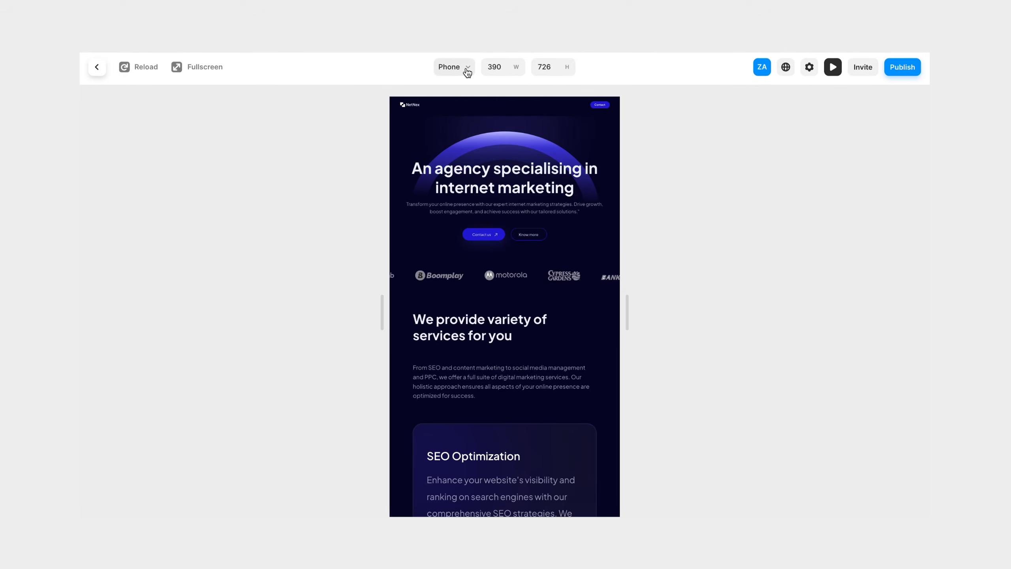
pyautogui.scroll(-10, 527, 252)
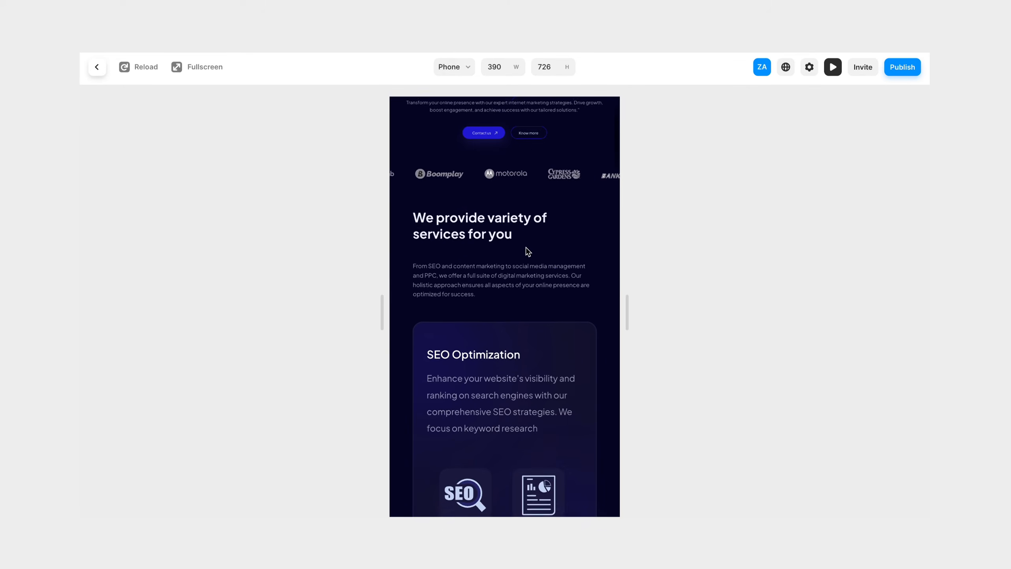
pyautogui.scroll(-10, 528, 251)
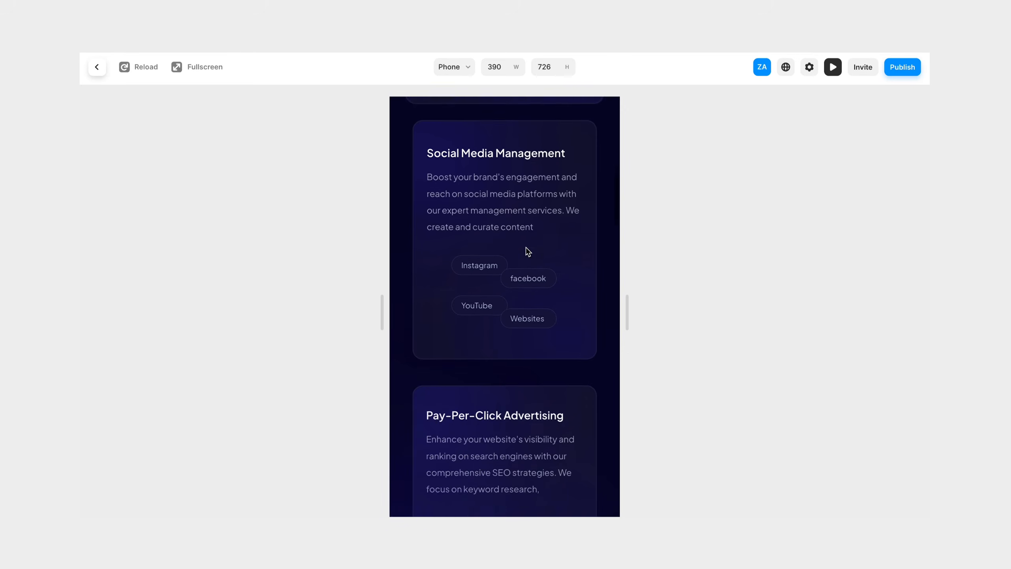
pyautogui.scroll(-5, 502, 314)
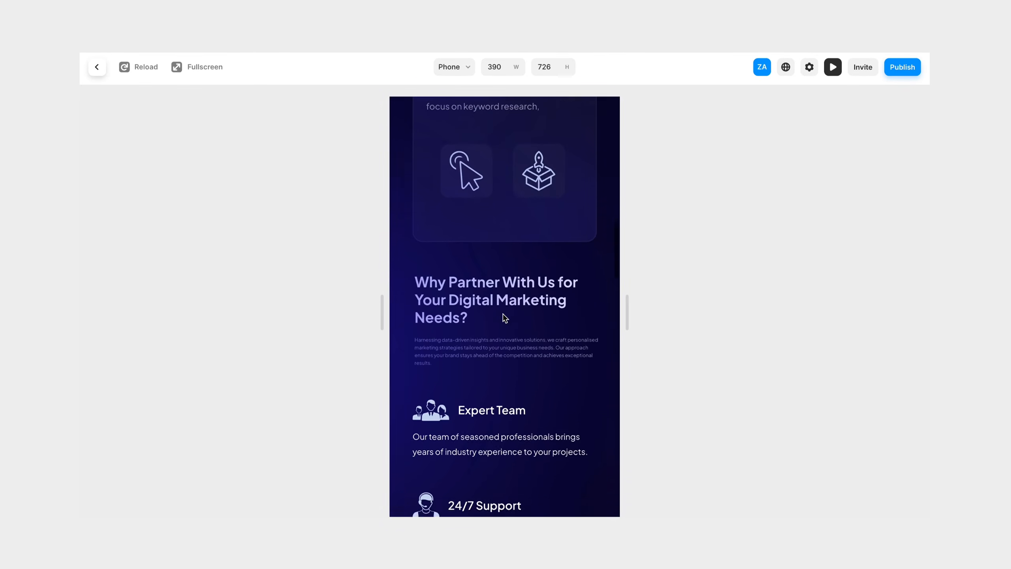
pyautogui.scroll(-10, 505, 317)
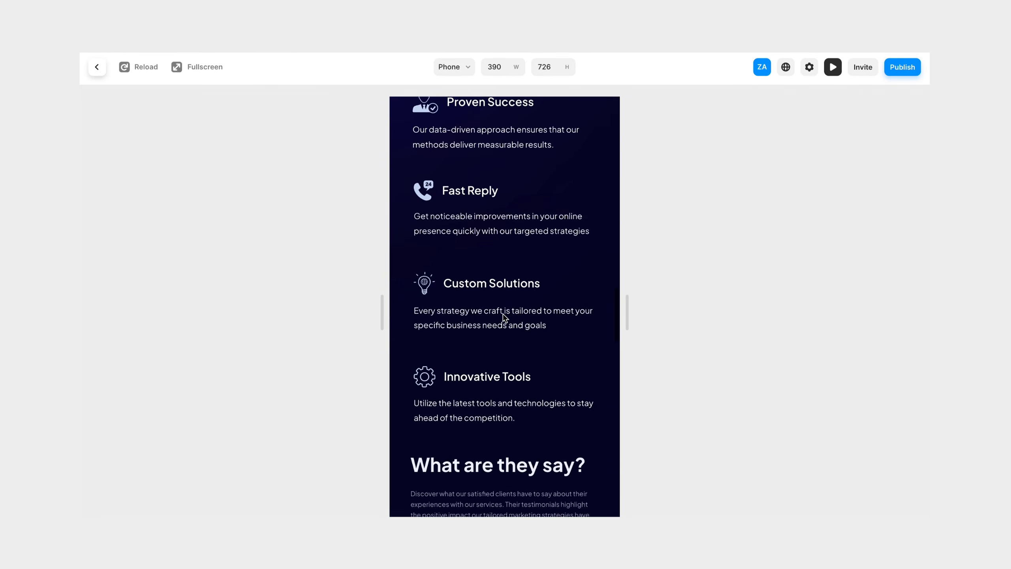
pyautogui.scroll(-5, 505, 317)
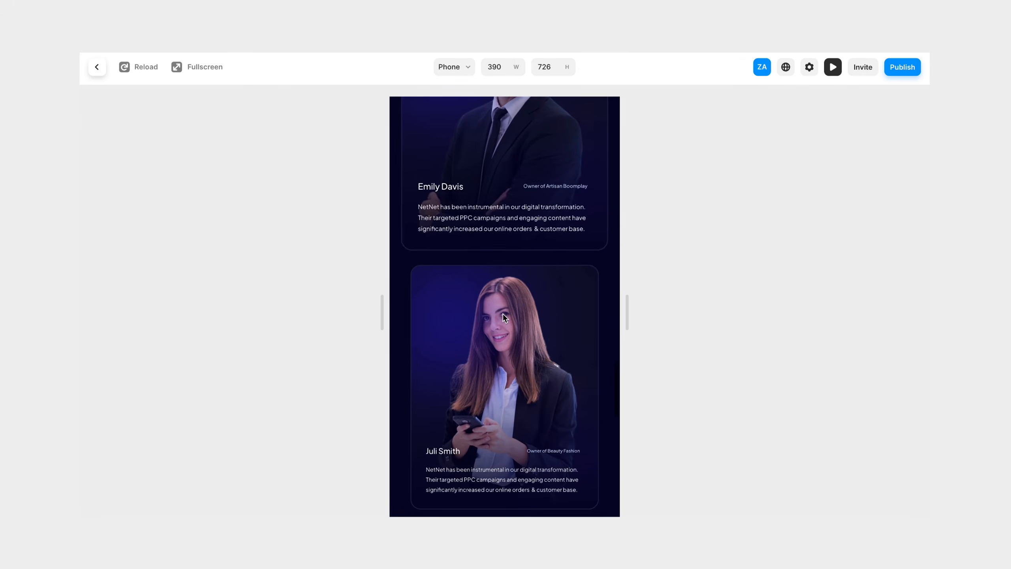
pyautogui.scroll(-10, 489, 287)
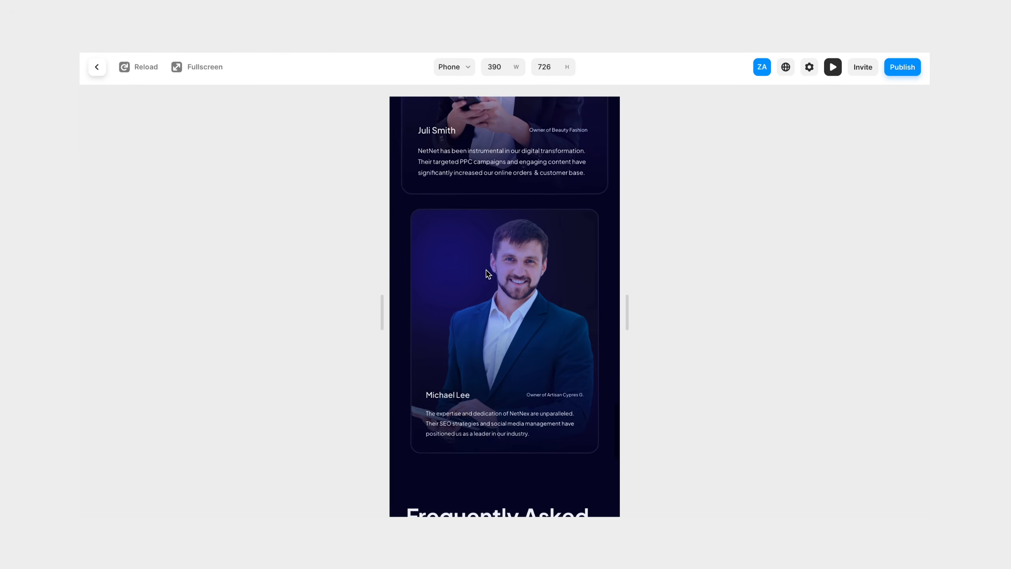
pyautogui.scroll(-8, 482, 303)
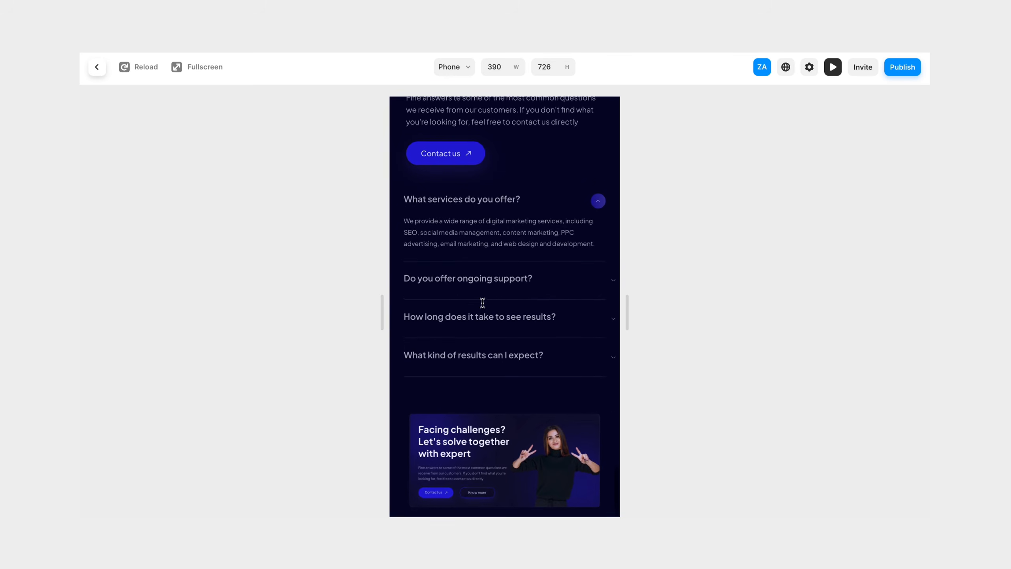
pyautogui.scroll(20, 482, 303)
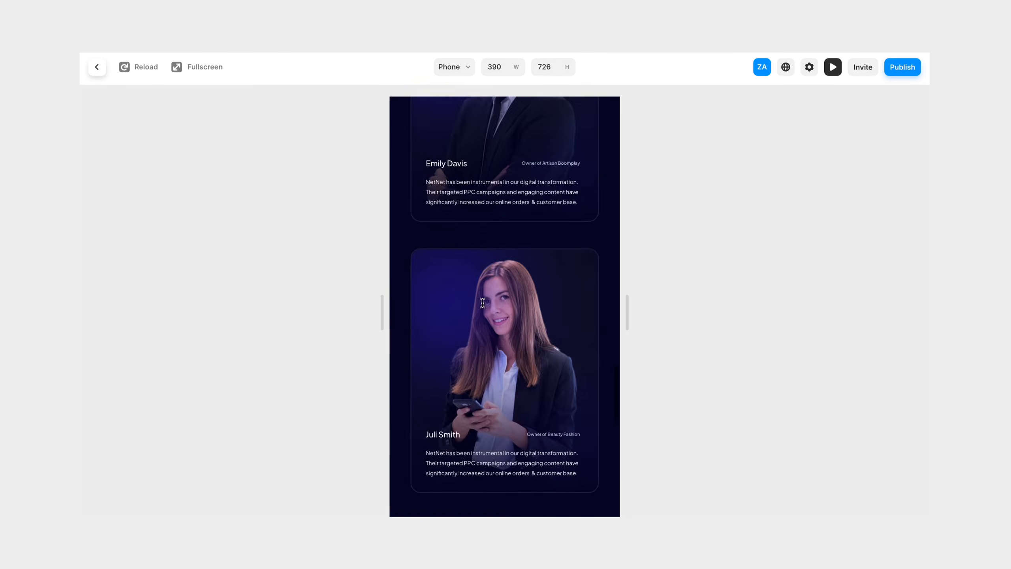
pyautogui.scroll(15, 483, 303)
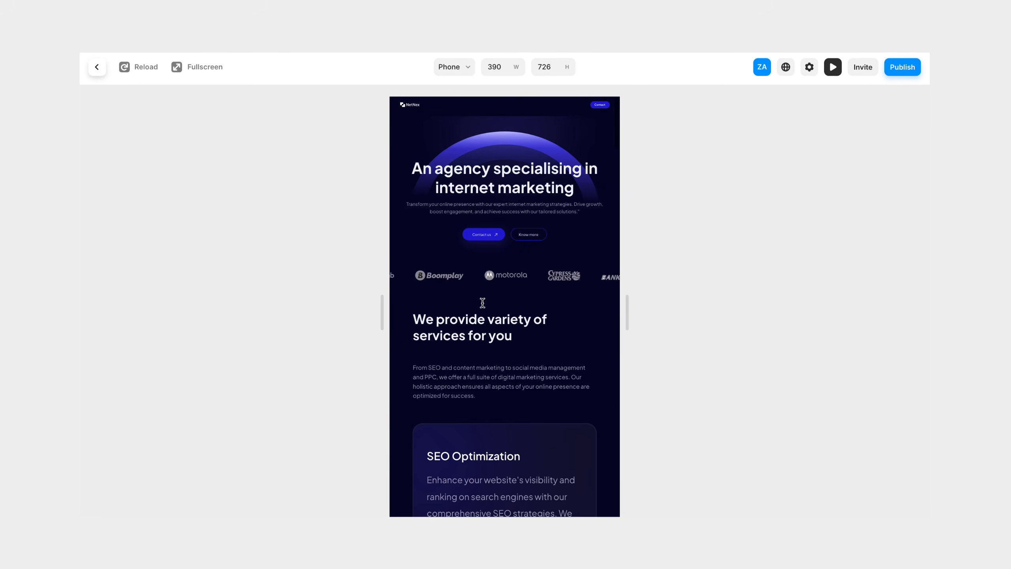